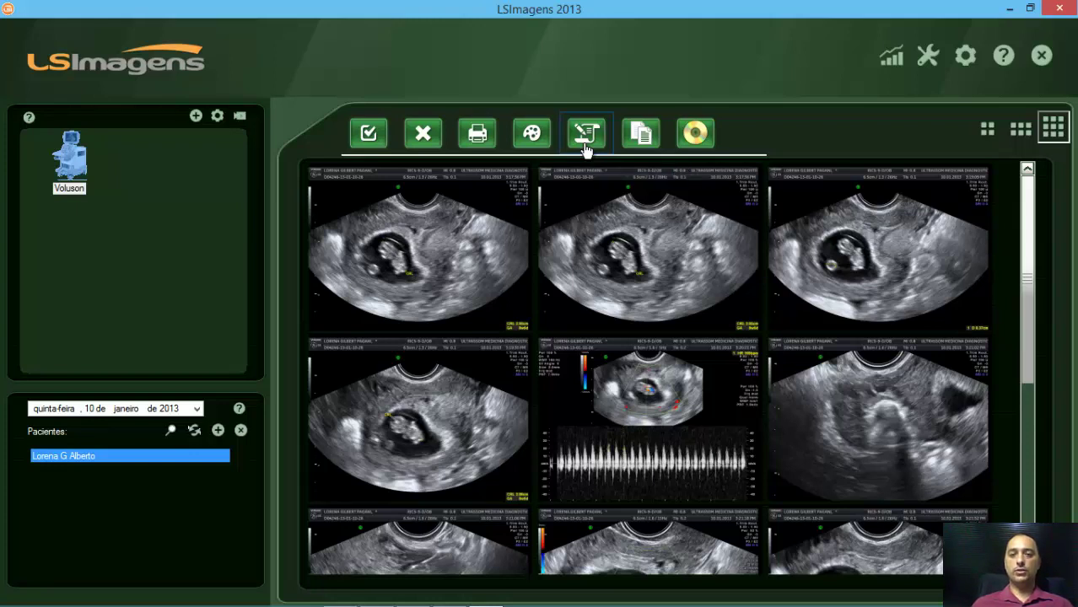
# - Open the patient's obstetric report, page back through the earlier exam records to record 3, and return to record 6
pyautogui.click(586, 134)
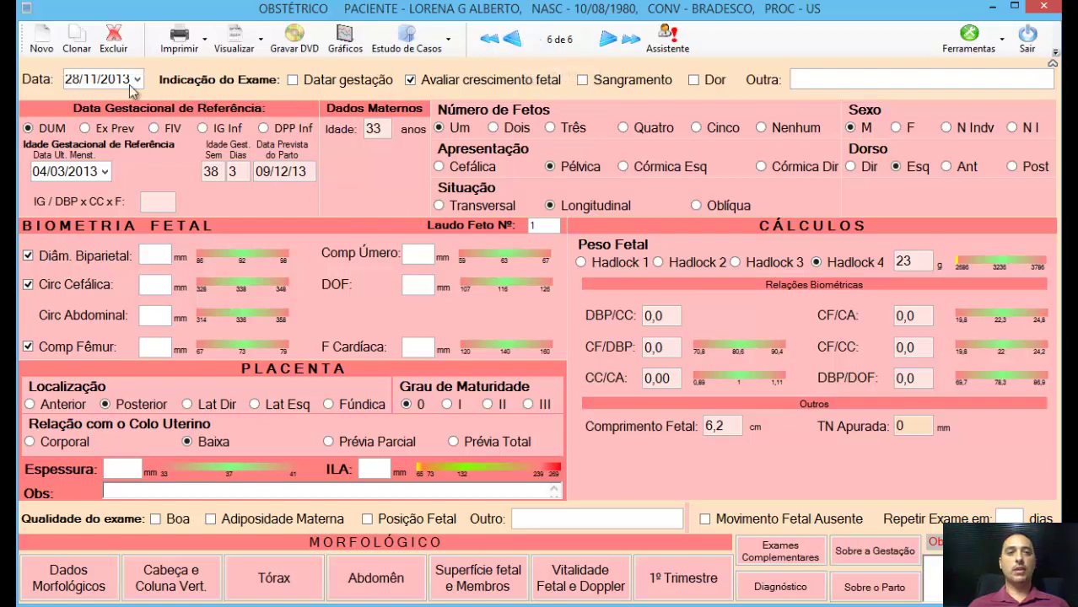
pyautogui.click(514, 44)
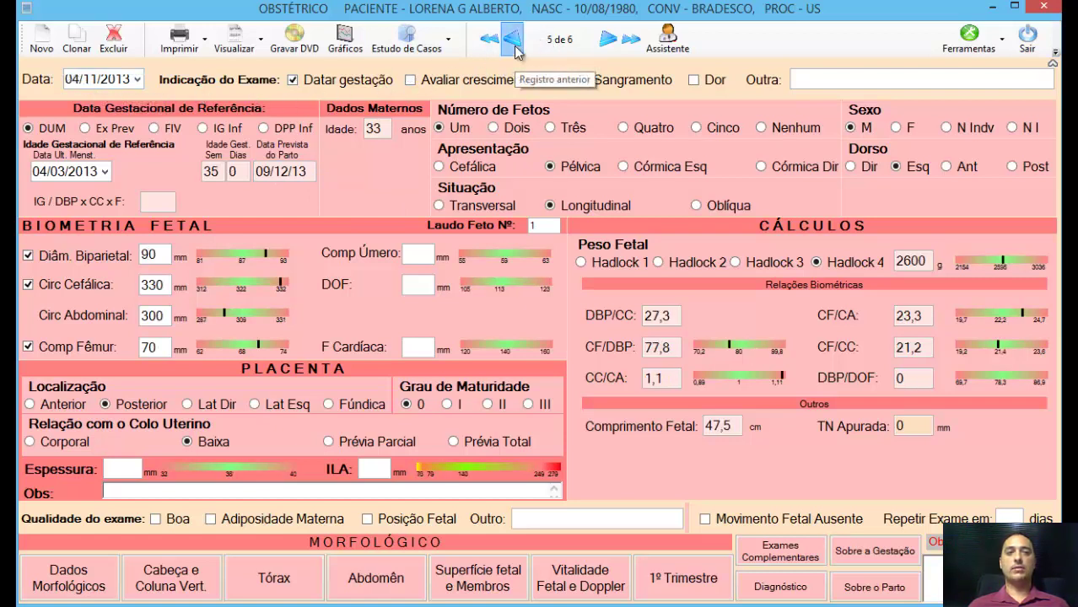
pyautogui.click(513, 44)
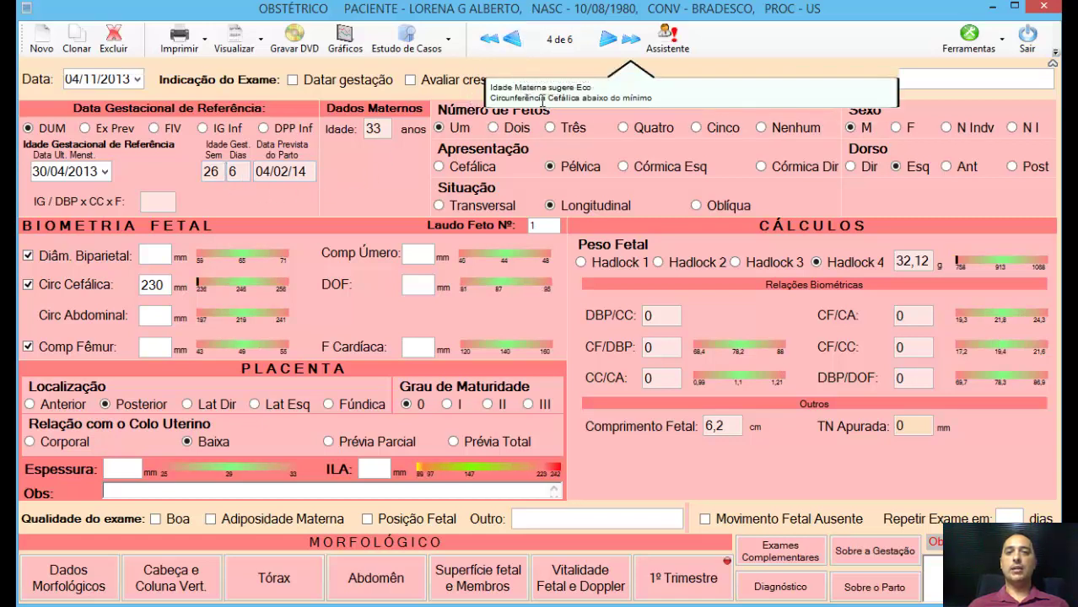
pyautogui.click(514, 44)
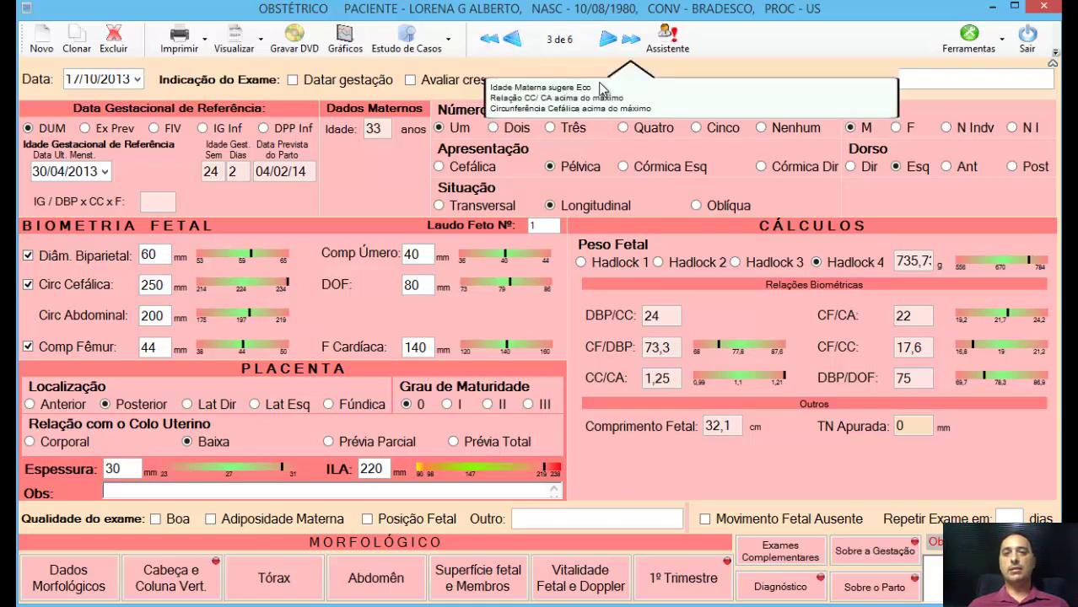
pyautogui.click(609, 44)
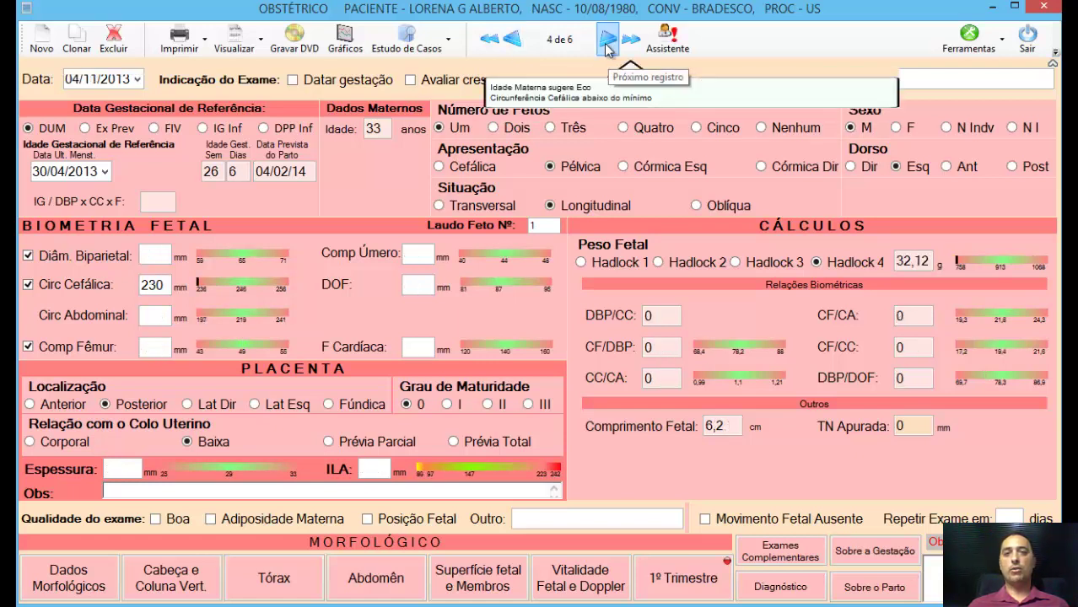
pyautogui.click(606, 44)
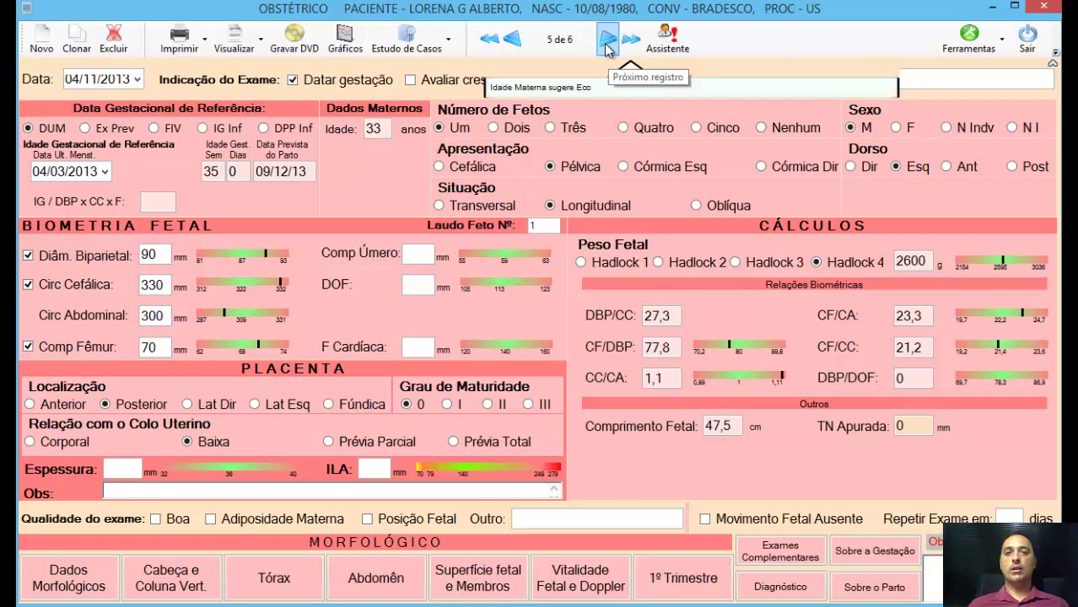
pyautogui.click(607, 44)
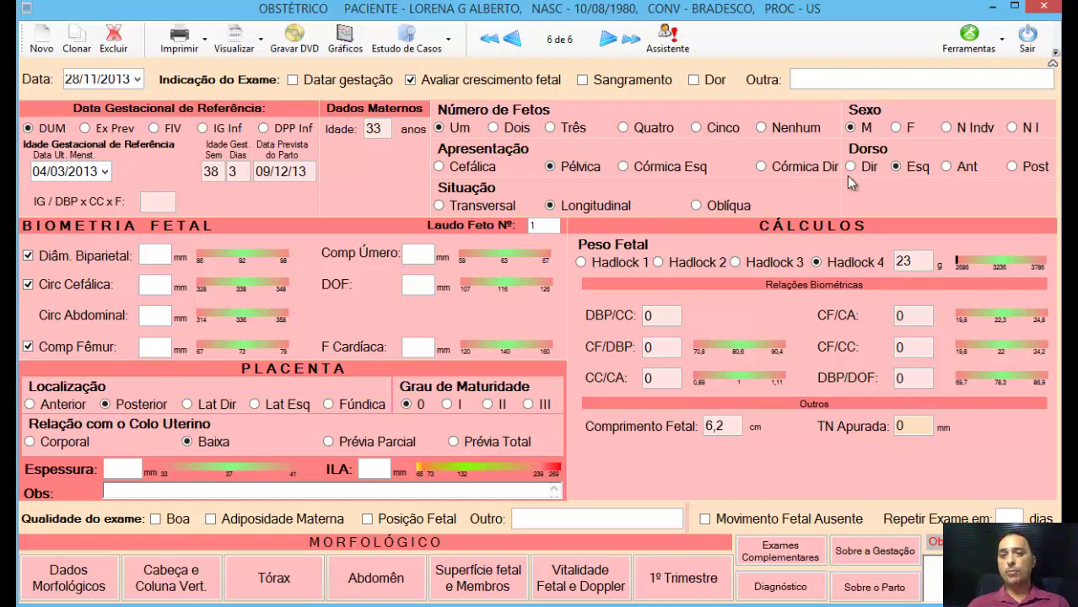
# - Change the fetal sex in the 28/11/2013 exam record to F
pyautogui.click(898, 131)
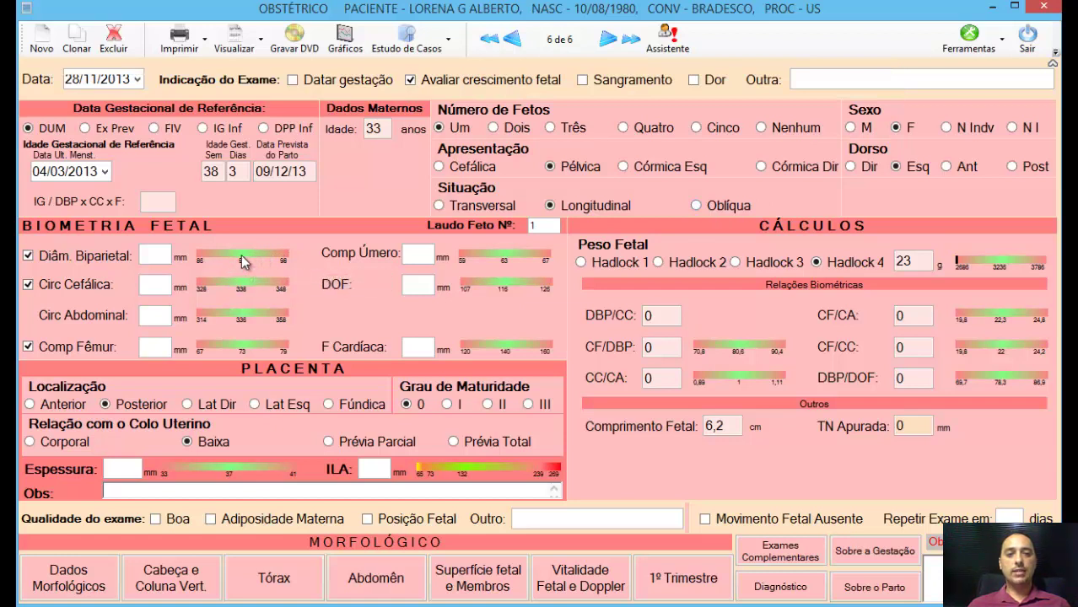
pyautogui.moveTo(243, 260)
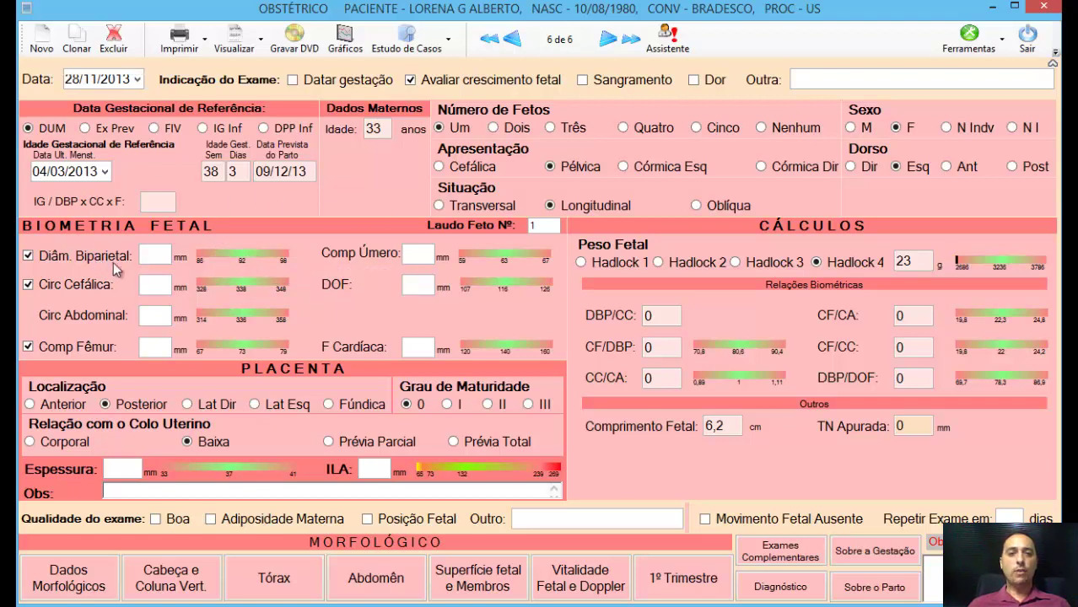
# - Try a biparietal diameter of 100 mm in the fetal biometry and review the assistant's alert about it
pyautogui.click(157, 256)
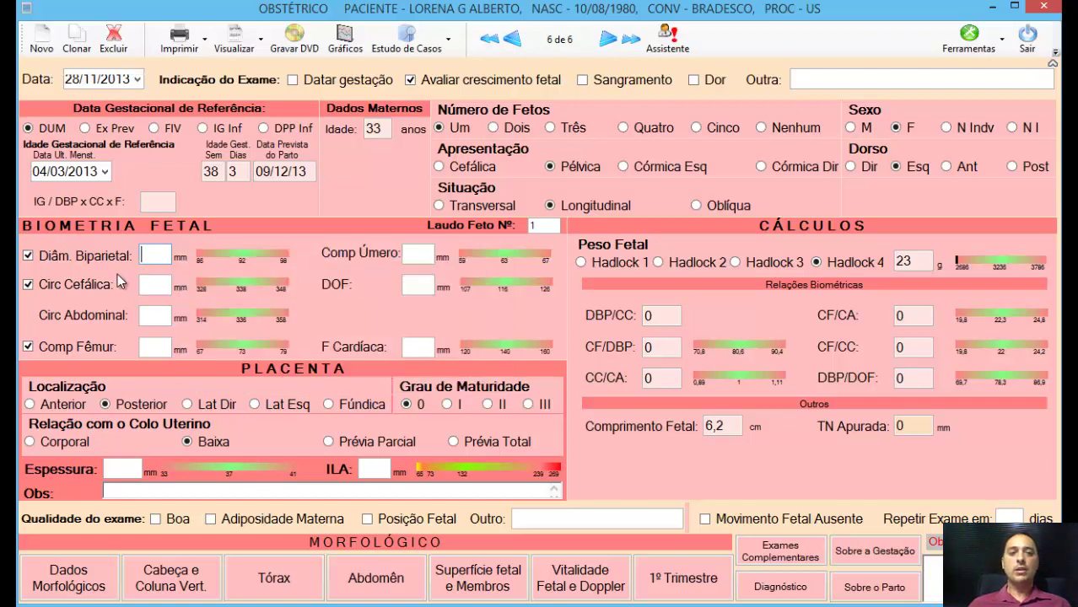
pyautogui.write('100')
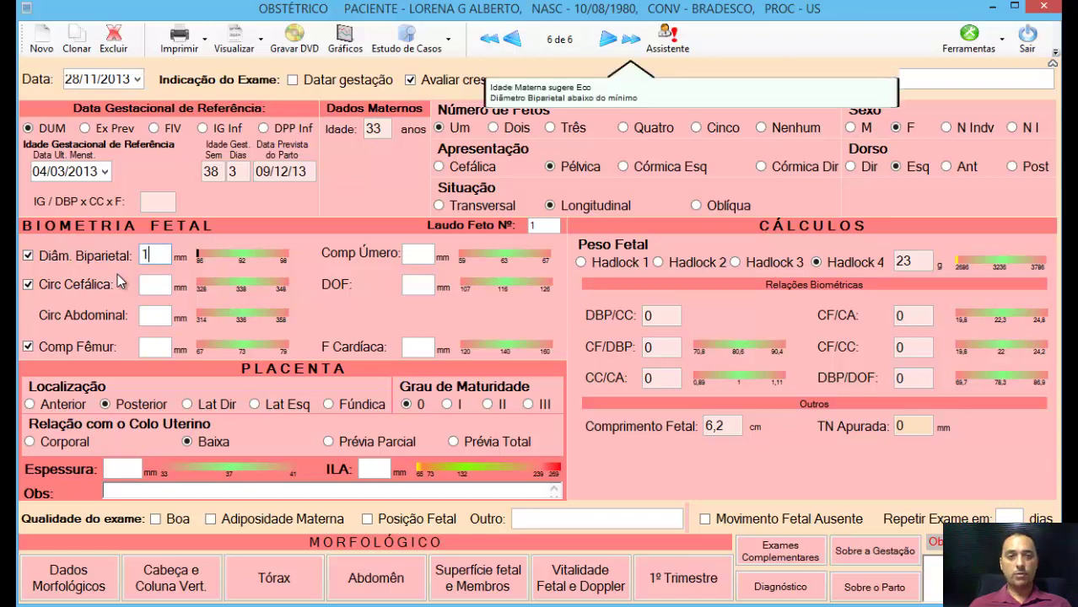
pyautogui.click(117, 274)
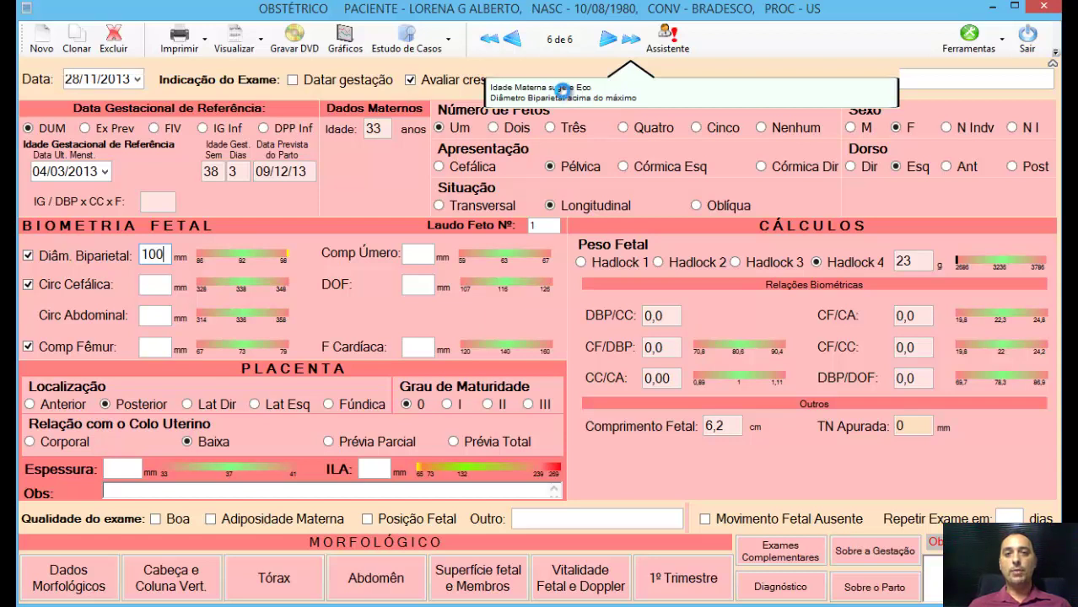
pyautogui.click(564, 89)
pyautogui.click(671, 43)
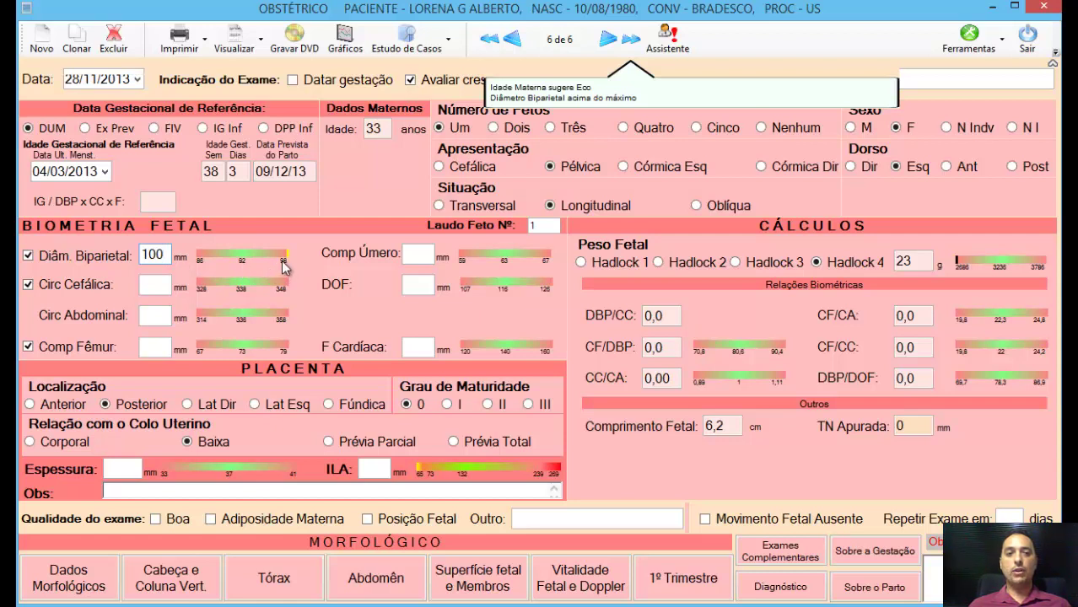
# - Set the biparietal diameter to 95 mm and the head circumference (Circ Cefálica) to 340 mm
pyautogui.doubleClick(145, 254)
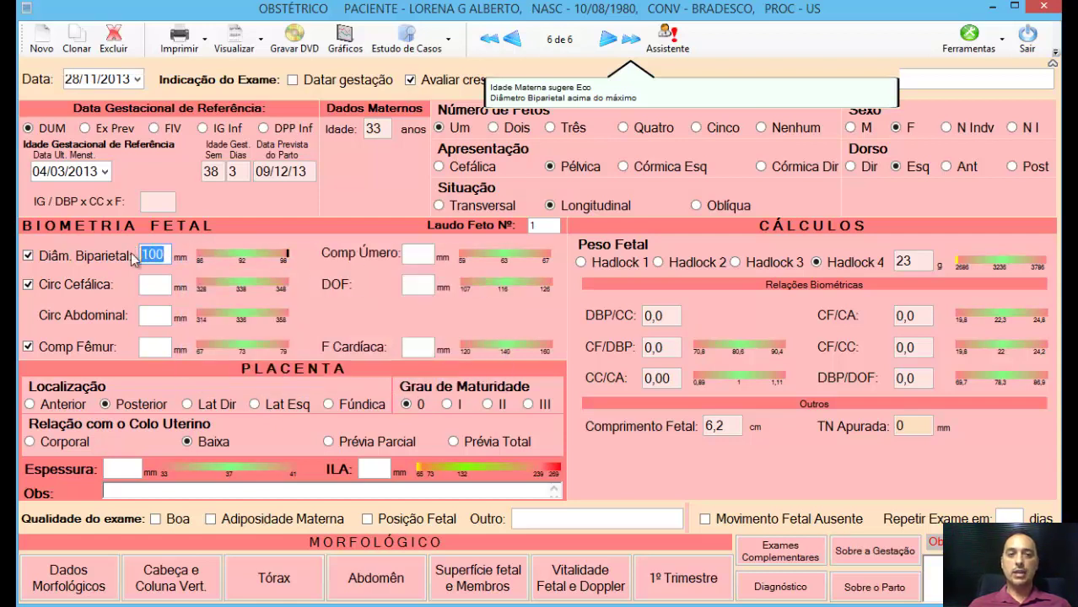
pyautogui.write('95')
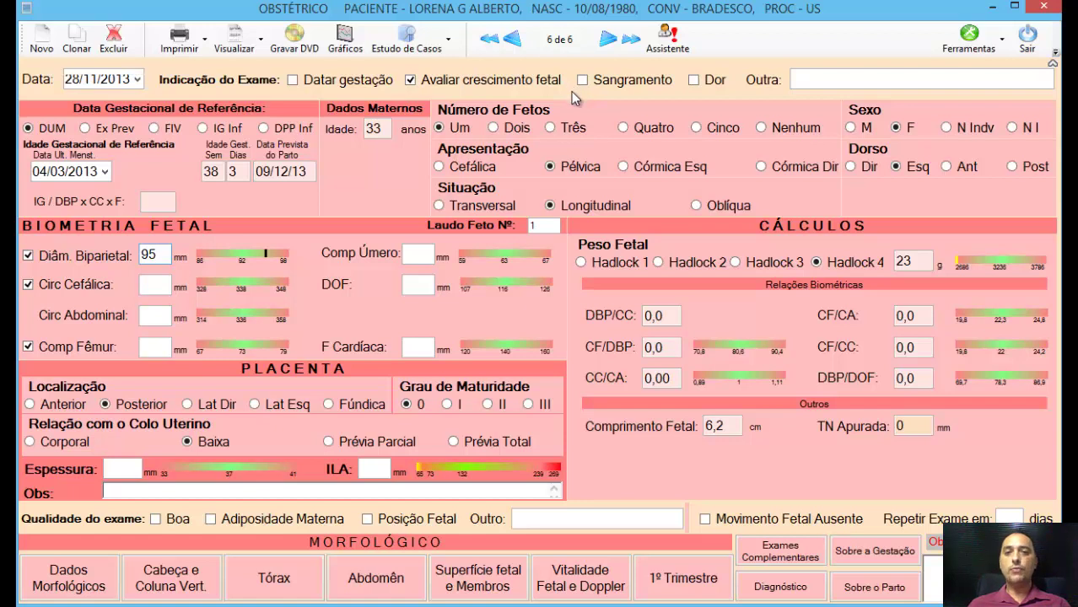
pyautogui.click(160, 289)
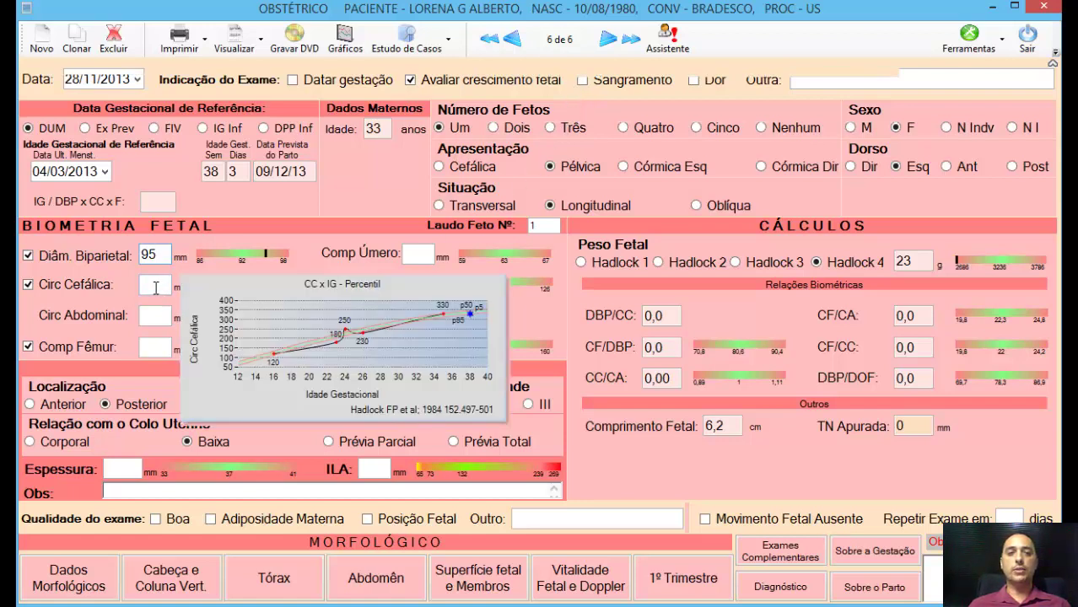
pyautogui.write('340')
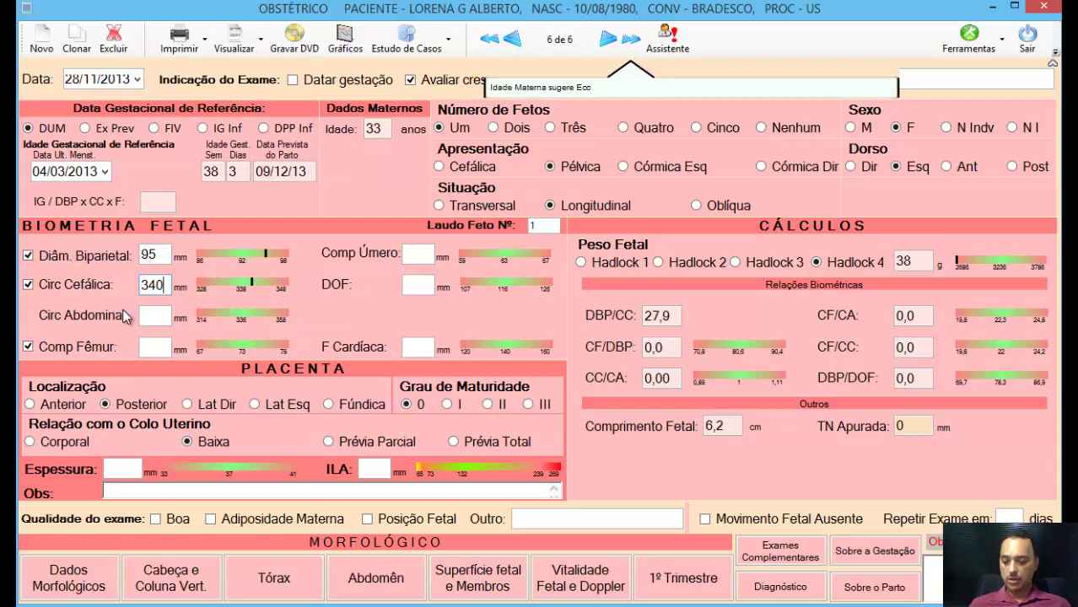
pyautogui.write('33')
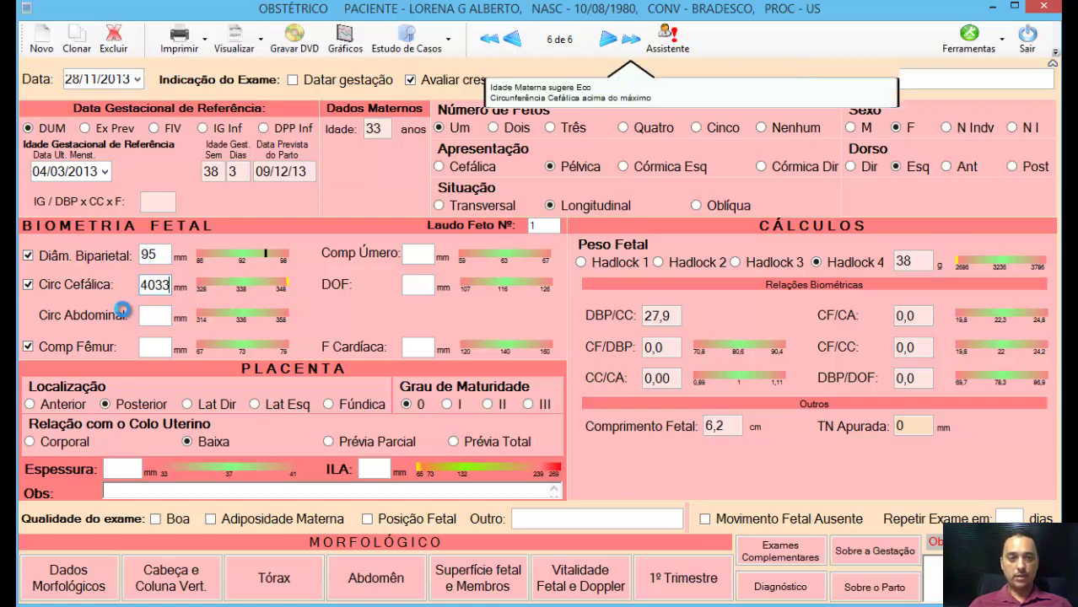
pyautogui.press('BackSpace')
pyautogui.press('BackSpace')
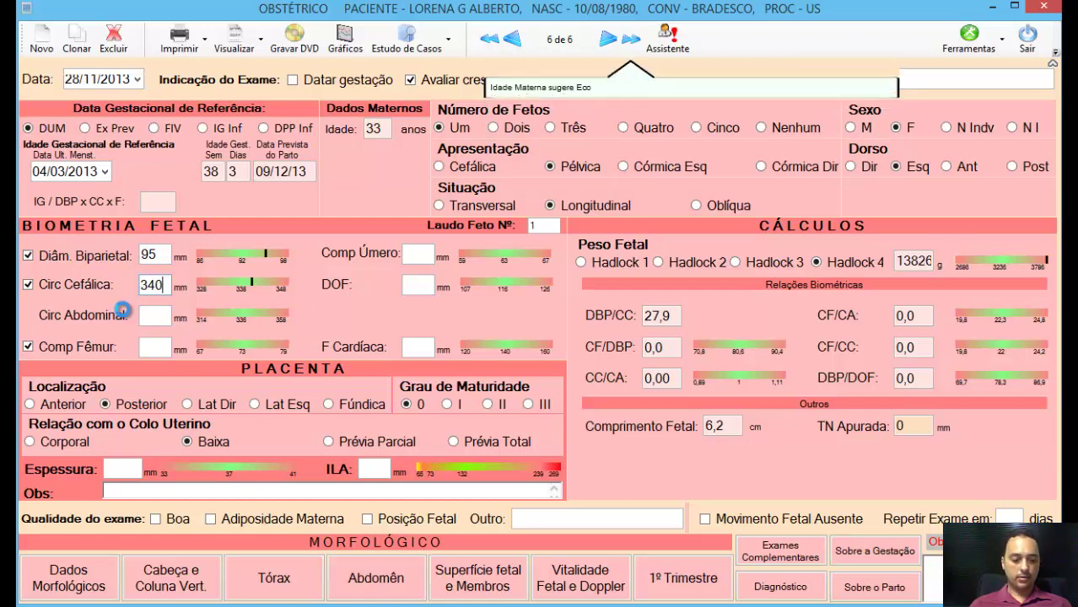
# - Enter an abdominal circumference of 350 mm and a femur length of 75 mm in the fetal biometry
pyautogui.press('Tab')
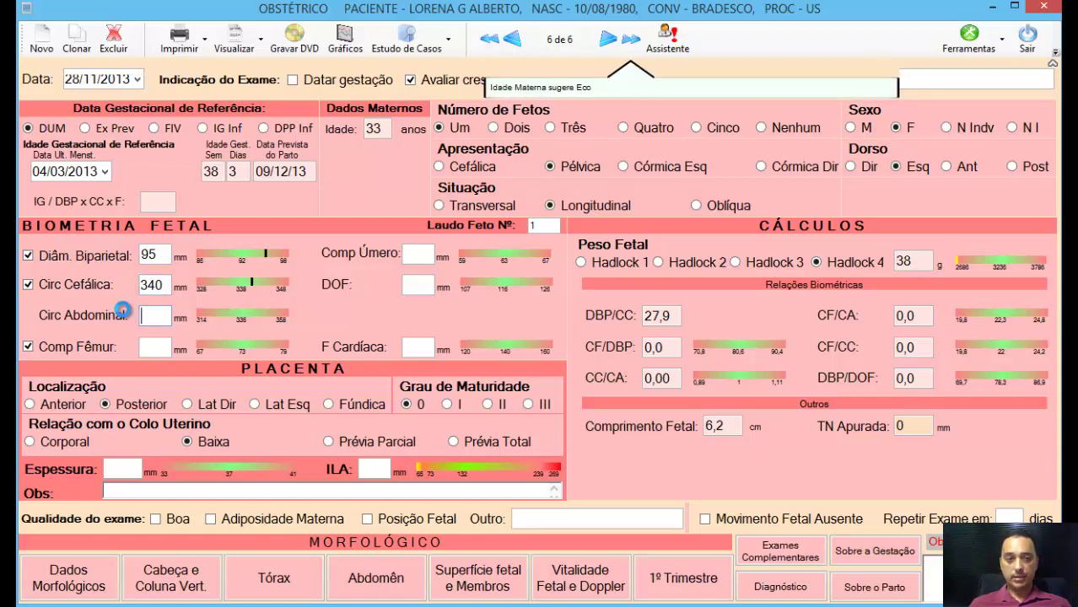
pyautogui.write('350')
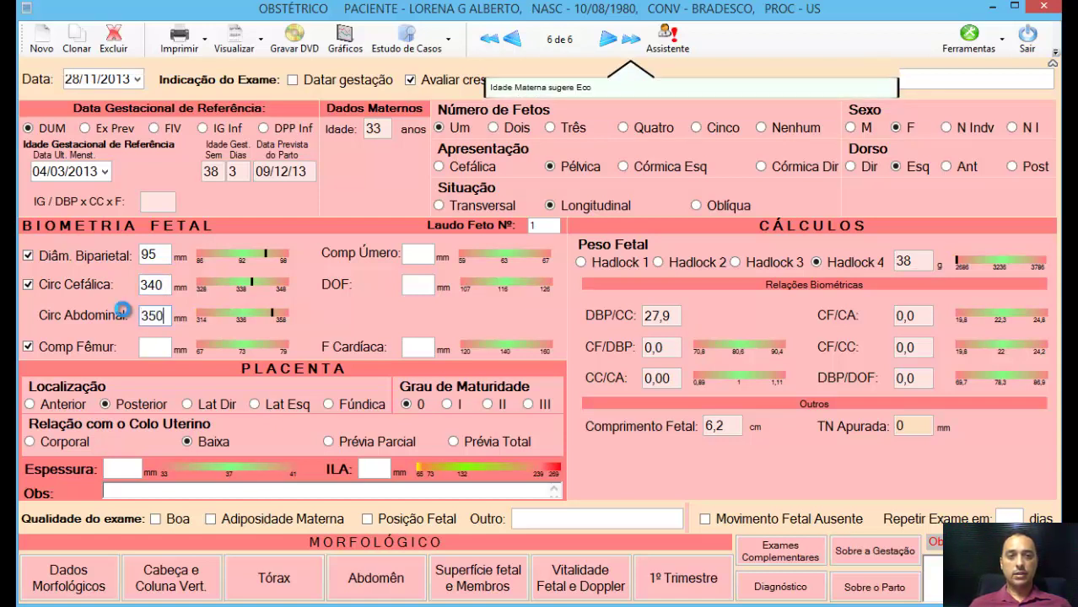
pyautogui.press('Tab')
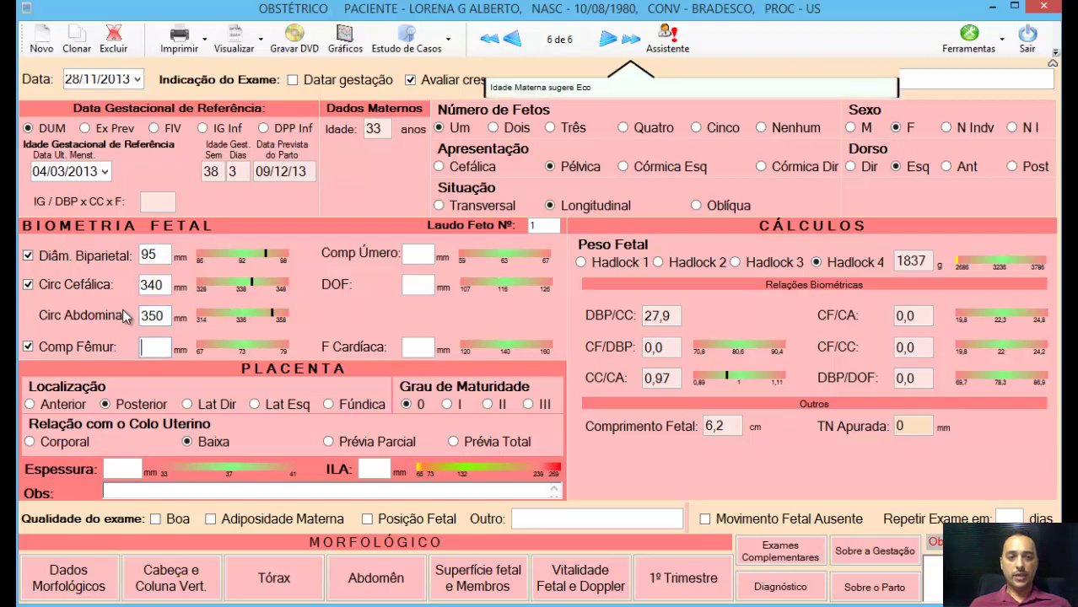
pyautogui.write('75')
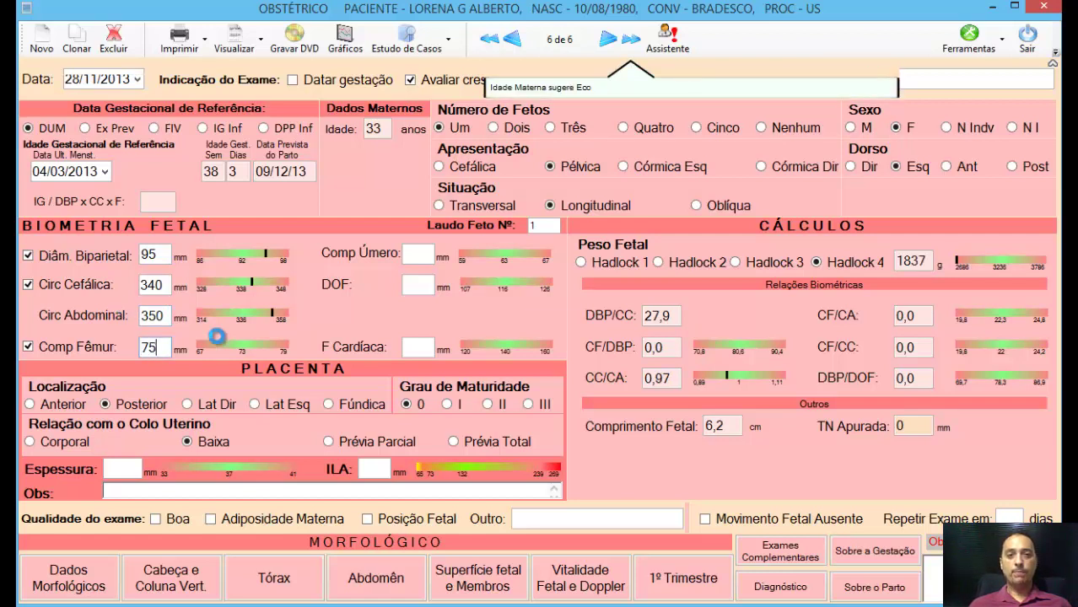
pyautogui.press('Tab')
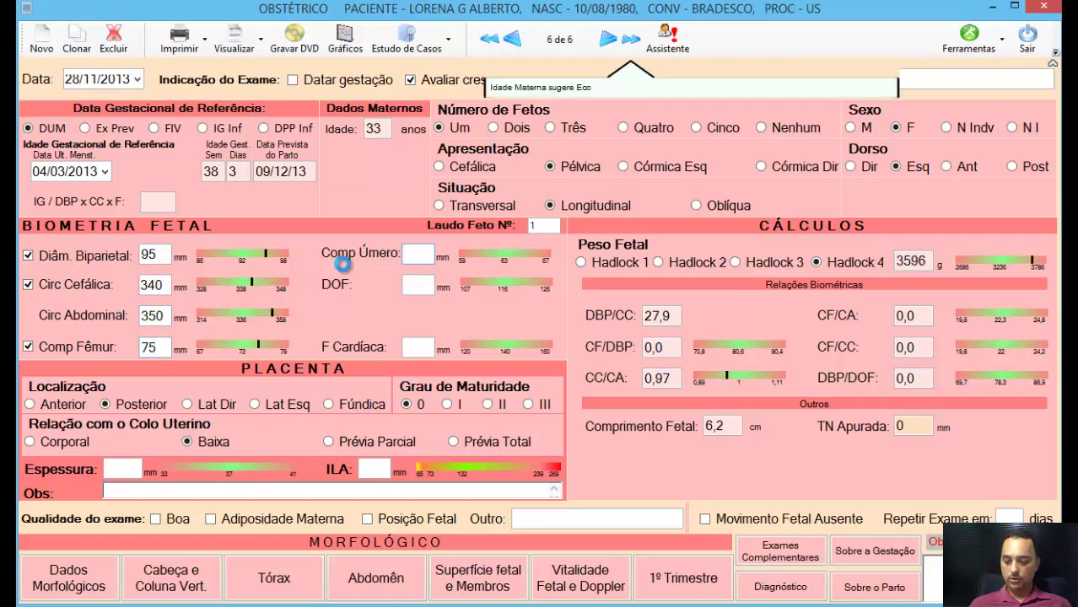
# - Enter a humerus length of 65 mm in the fetal biometry, and replace it with 80 mm
pyautogui.write('65')
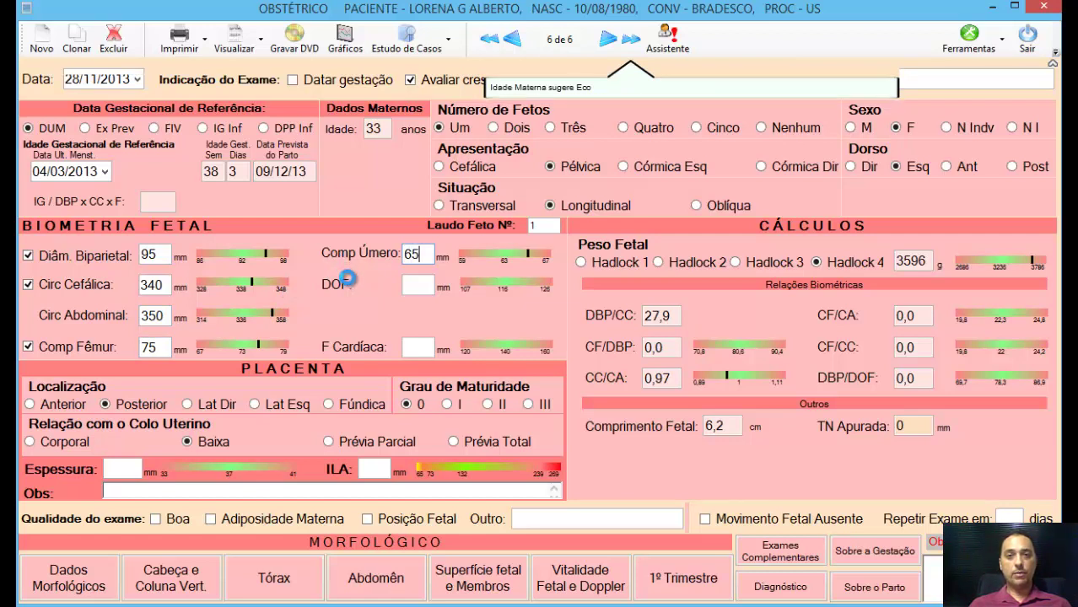
pyautogui.press('Tab')
pyautogui.click(413, 251)
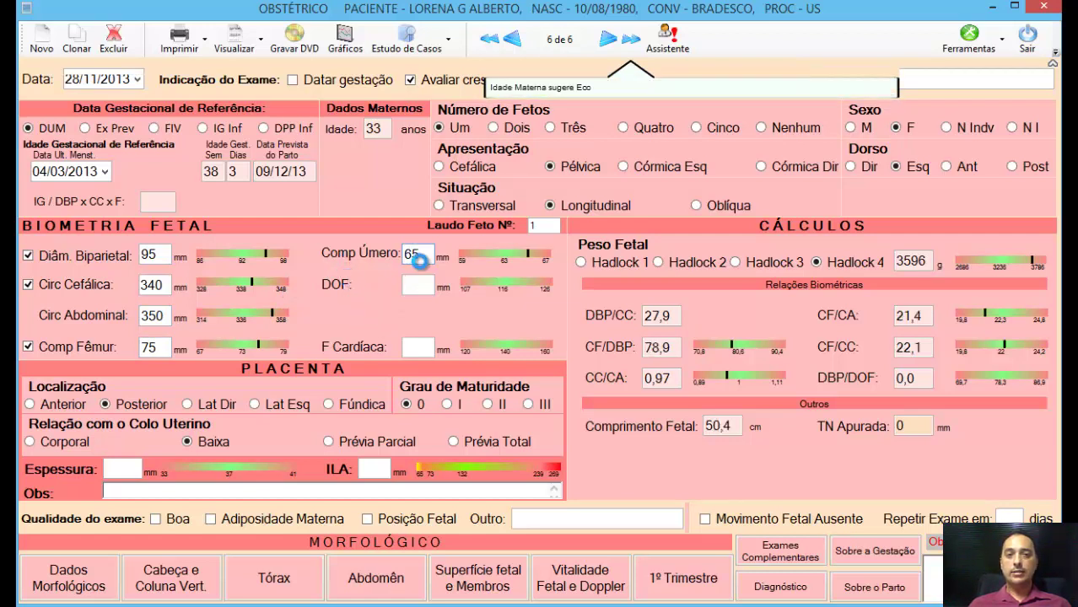
pyautogui.doubleClick(402, 255)
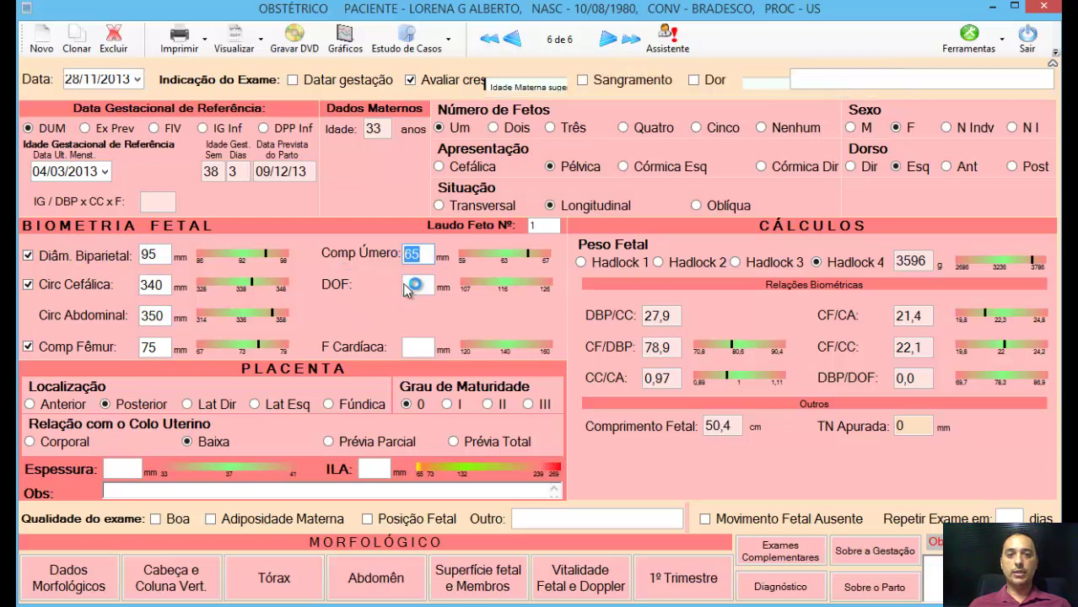
pyautogui.write('80')
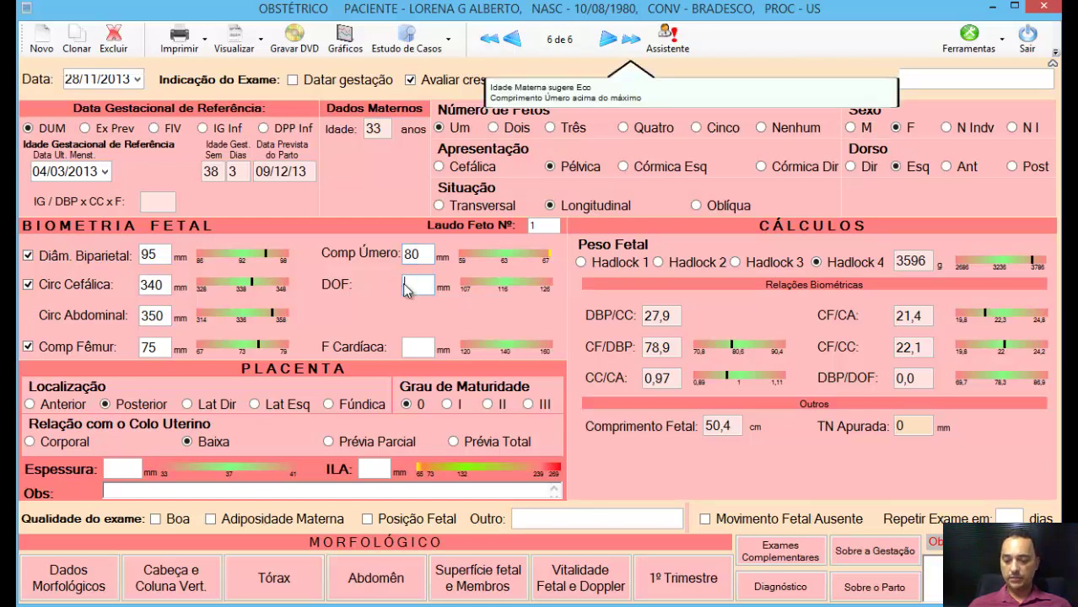
# - Enter a DOF of 120 mm and a fetal heart rate (F Cardíaca) of 145
pyautogui.write('120')
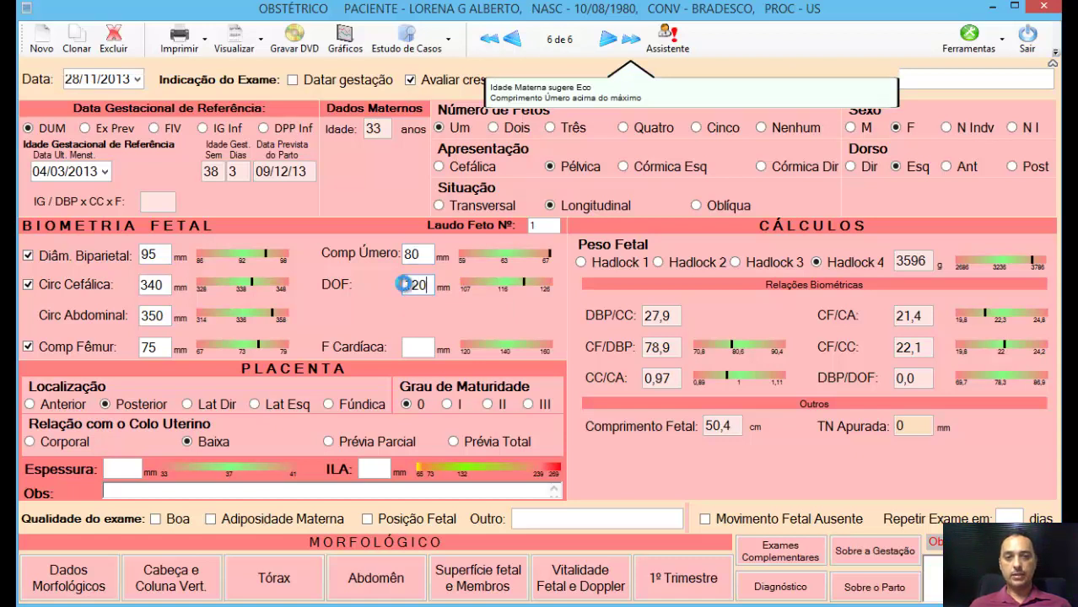
pyautogui.press('Tab')
pyautogui.write('145')
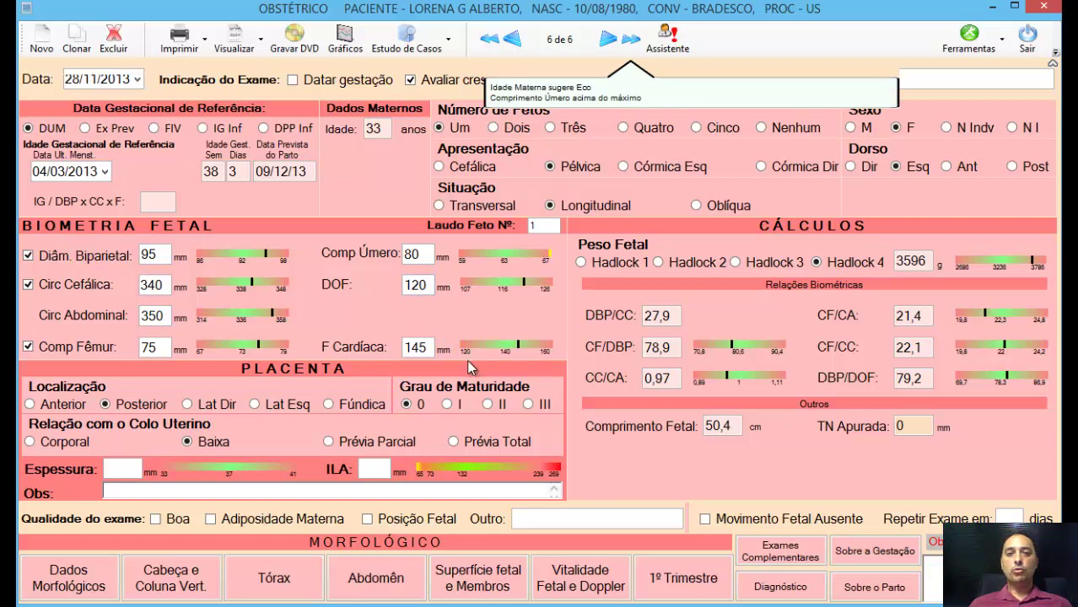
pyautogui.doubleClick(426, 346)
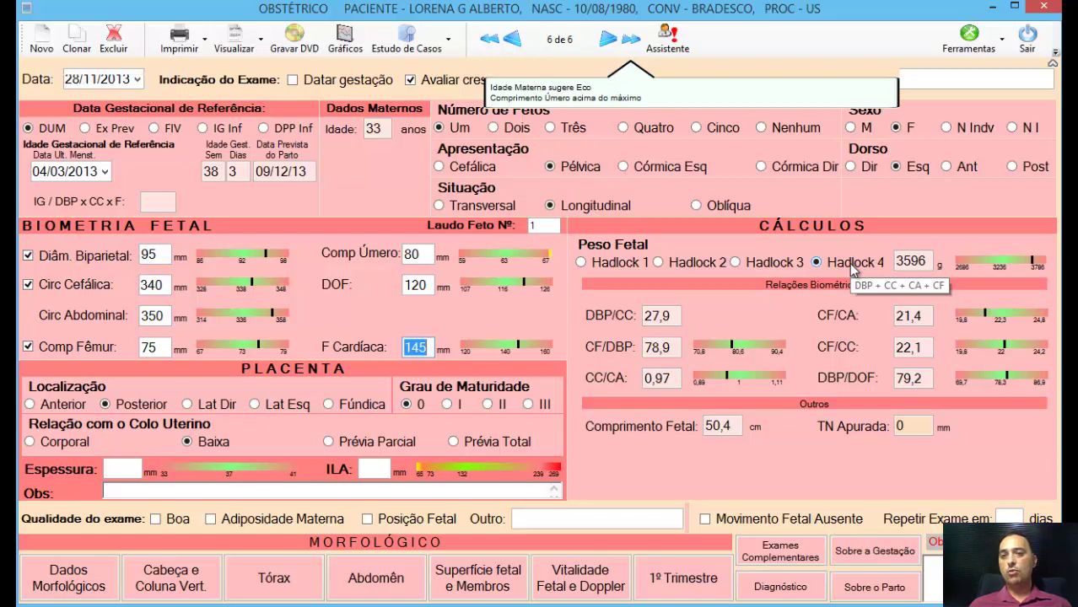
# - Switch the fetal weight formula to Hadlock 3 and on to Hadlock 2, and enter an ILA of 260 mm in the placenta section
pyautogui.click(783, 265)
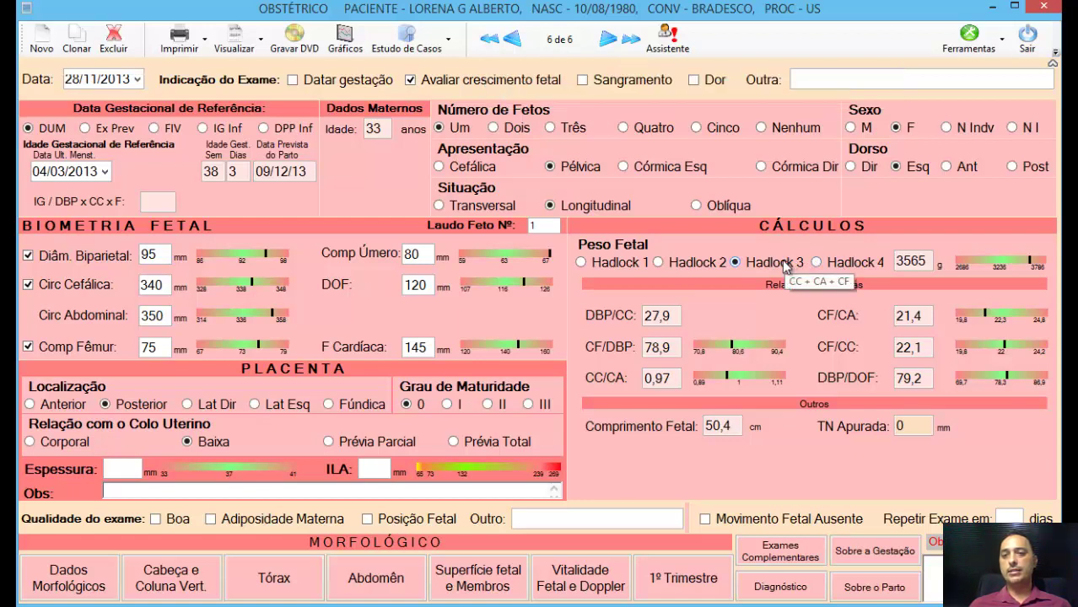
pyautogui.click(697, 261)
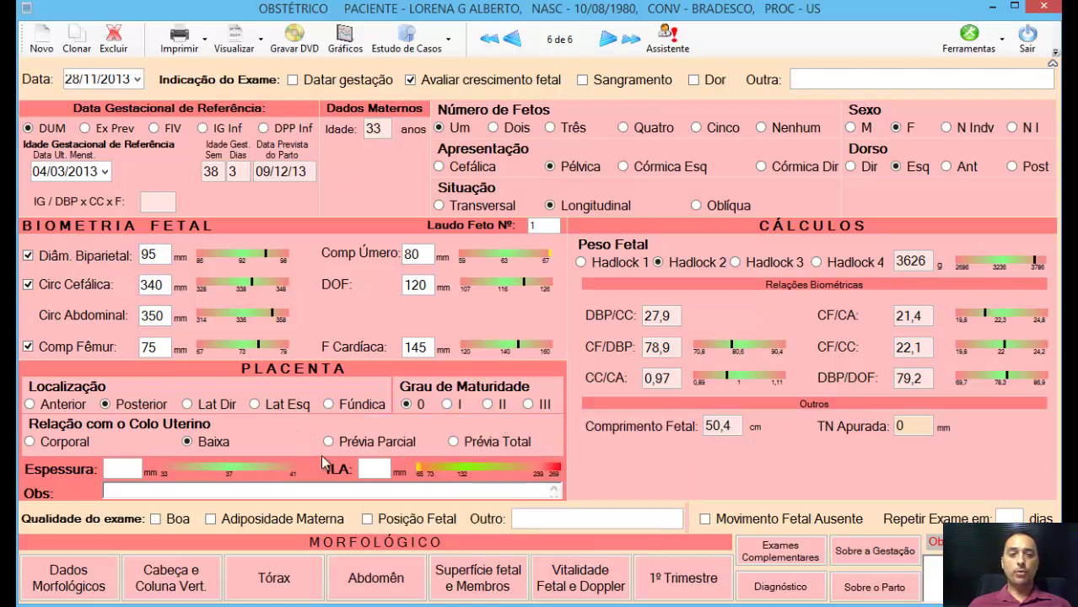
pyautogui.click(364, 468)
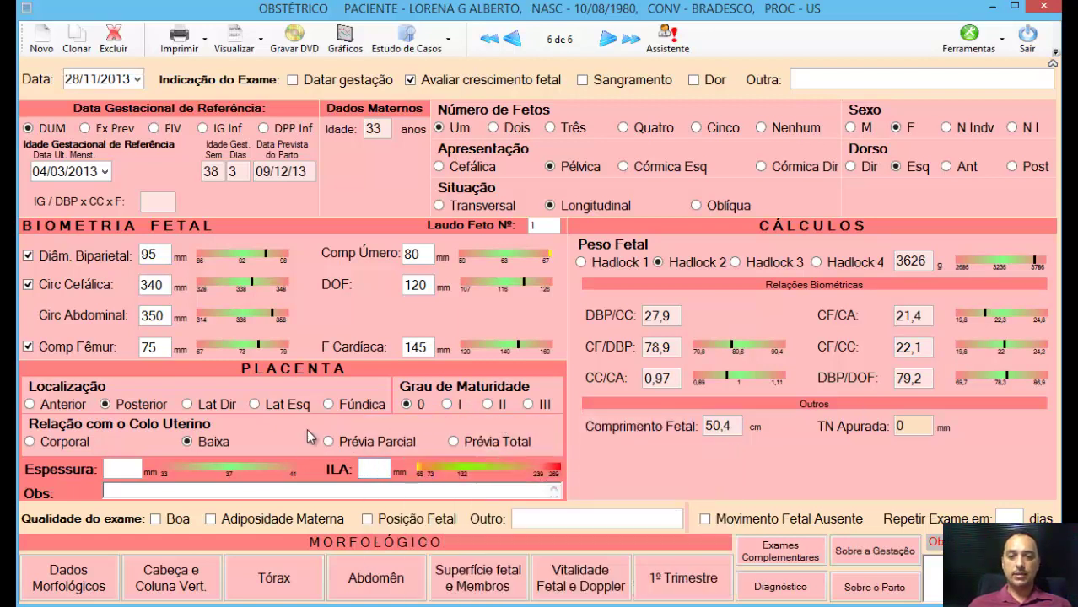
pyautogui.write('260')
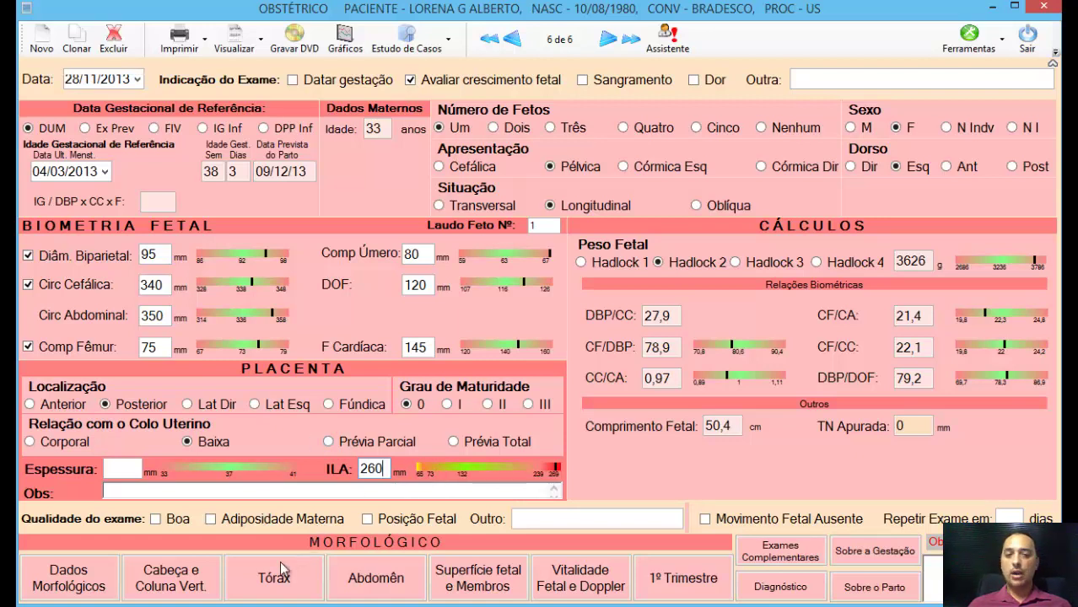
# - In the thorax morphology form, mark Esquerda for pulmonary hypoplasia location, Supravalvar aortic stenosis and Saída VE under Dupla via, and close the form
pyautogui.click(257, 578)
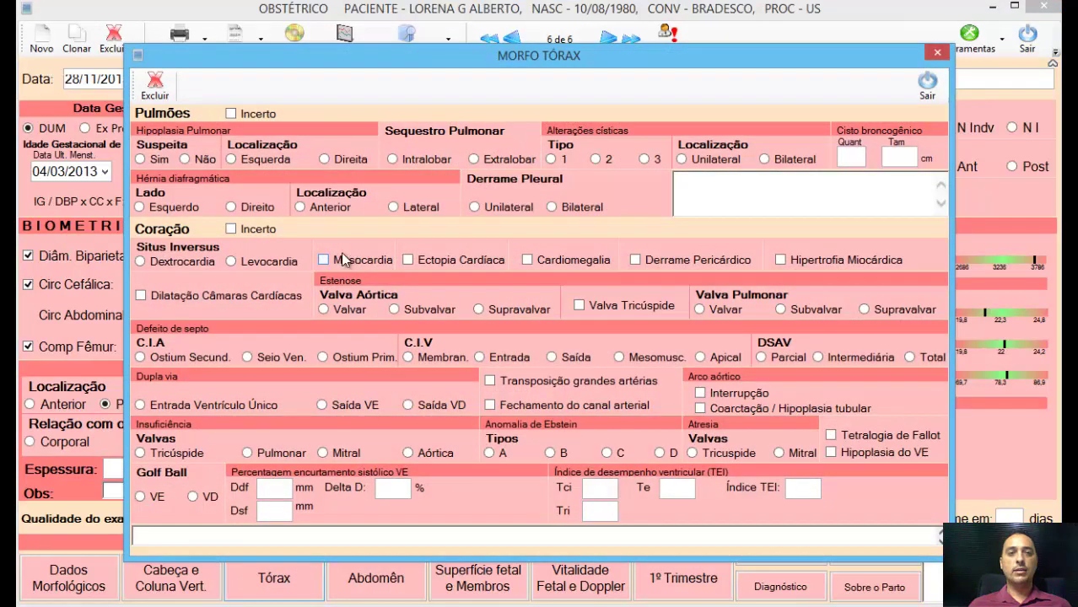
pyautogui.click(263, 159)
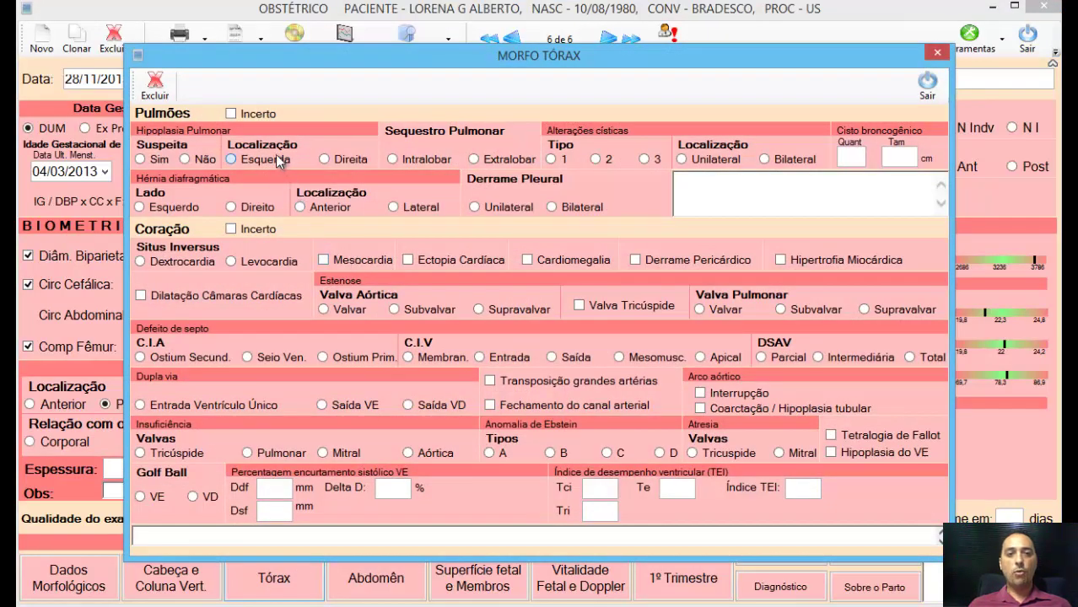
pyautogui.click(516, 310)
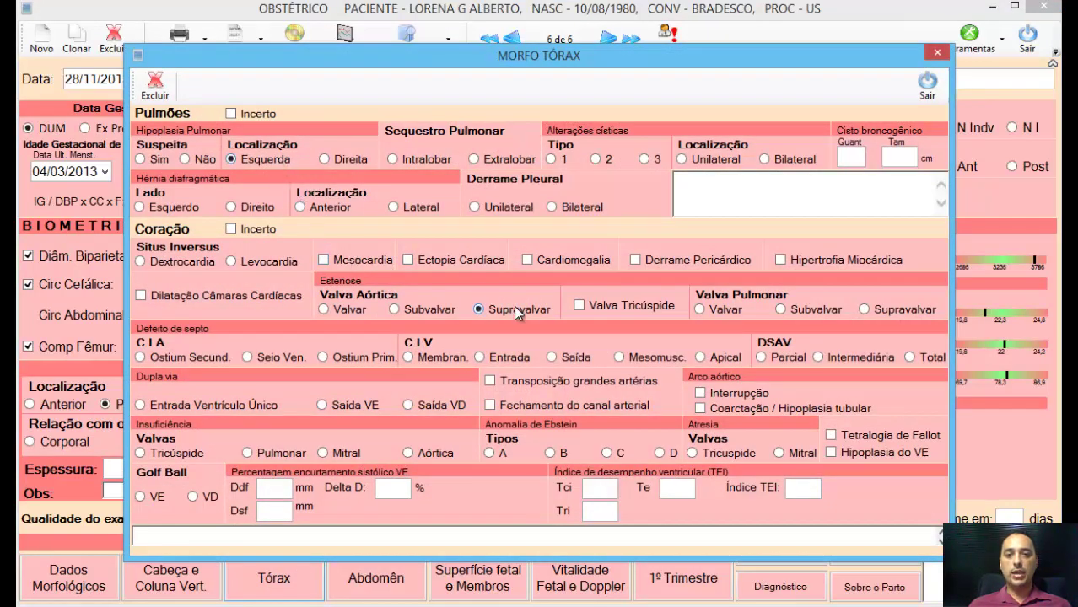
pyautogui.click(335, 405)
pyautogui.click(927, 84)
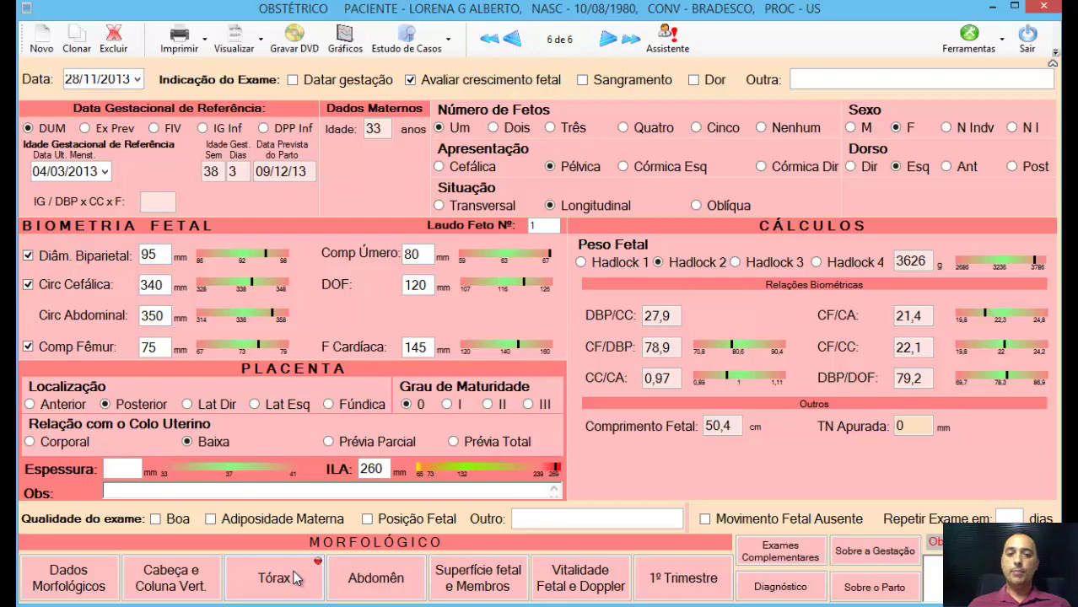
# - In the abdomen morphology form, mark Cisto de Colédoco, Ileo-Jejunal obstruction and Cisto único for the kidneys
pyautogui.click(391, 578)
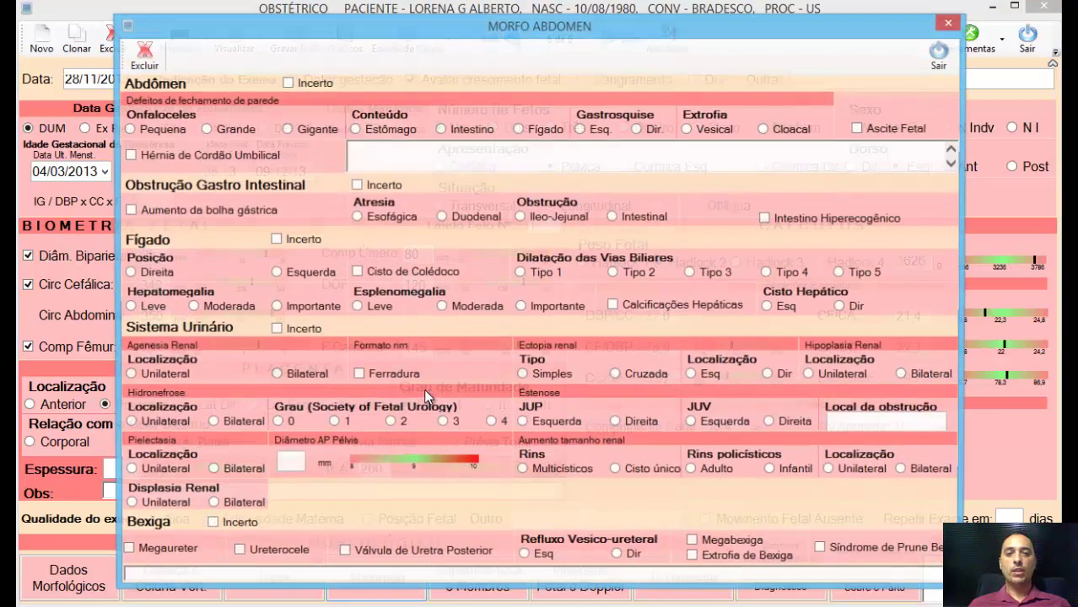
pyautogui.click(356, 271)
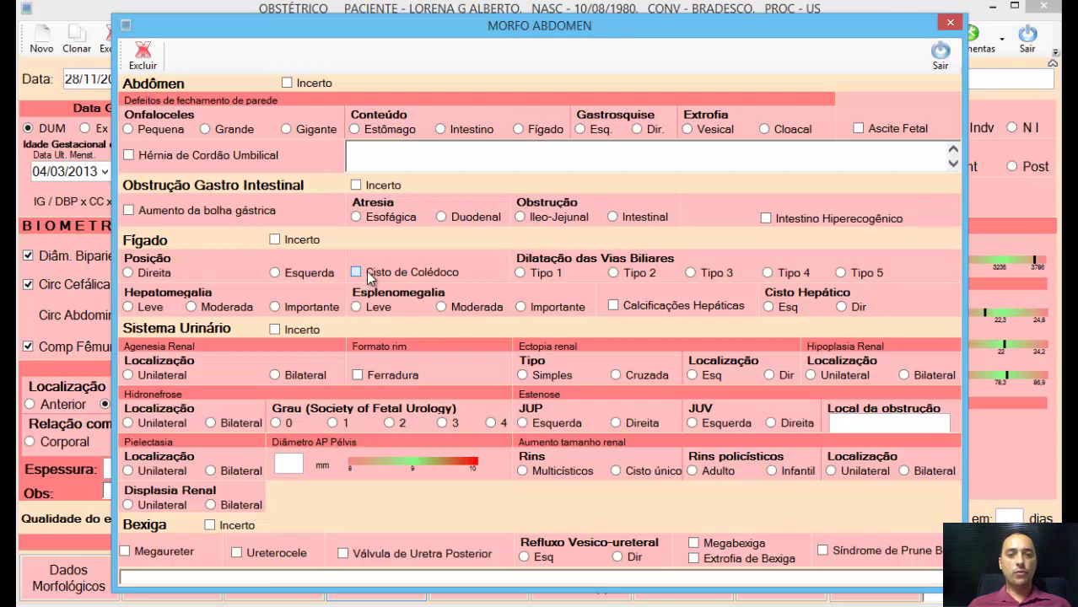
pyautogui.click(537, 215)
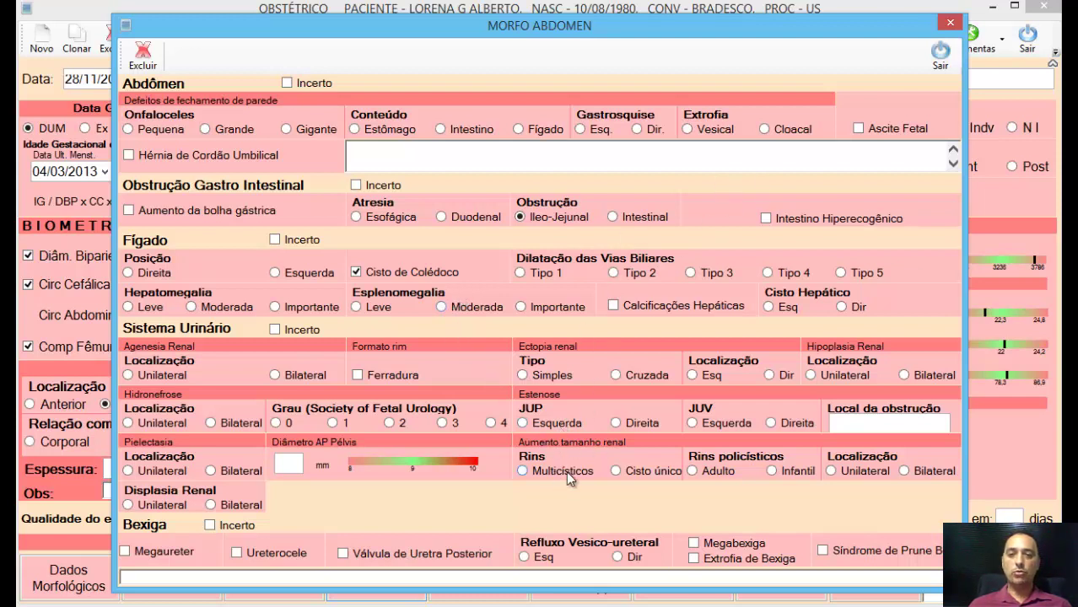
pyautogui.click(617, 471)
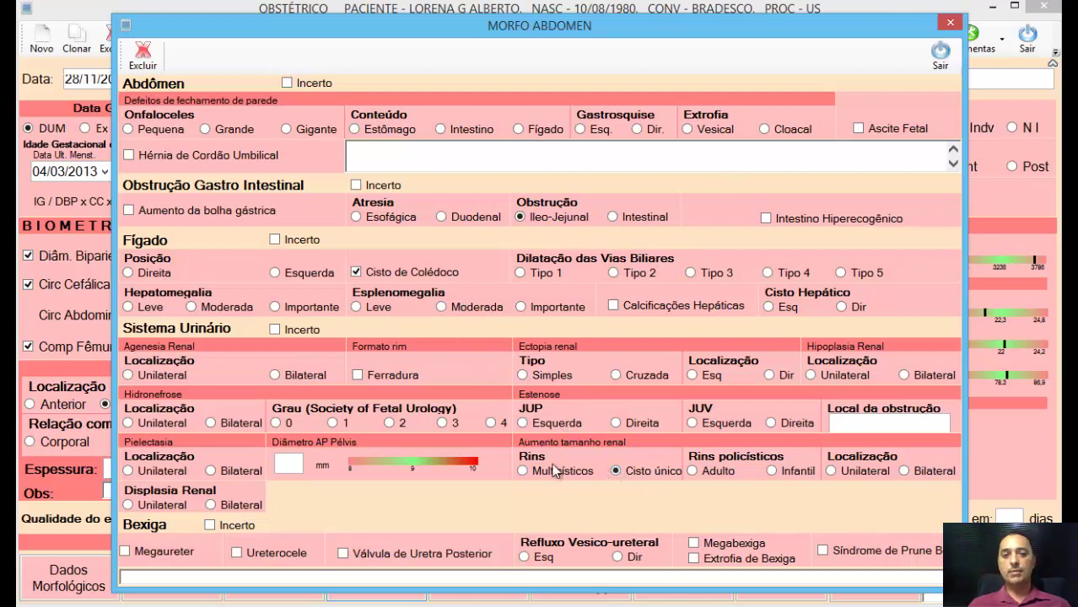
# - Enter an AP pelvis diameter of 11 mm under Pielectasia and close the abdomen morphology form
pyautogui.moveTo(437, 464)
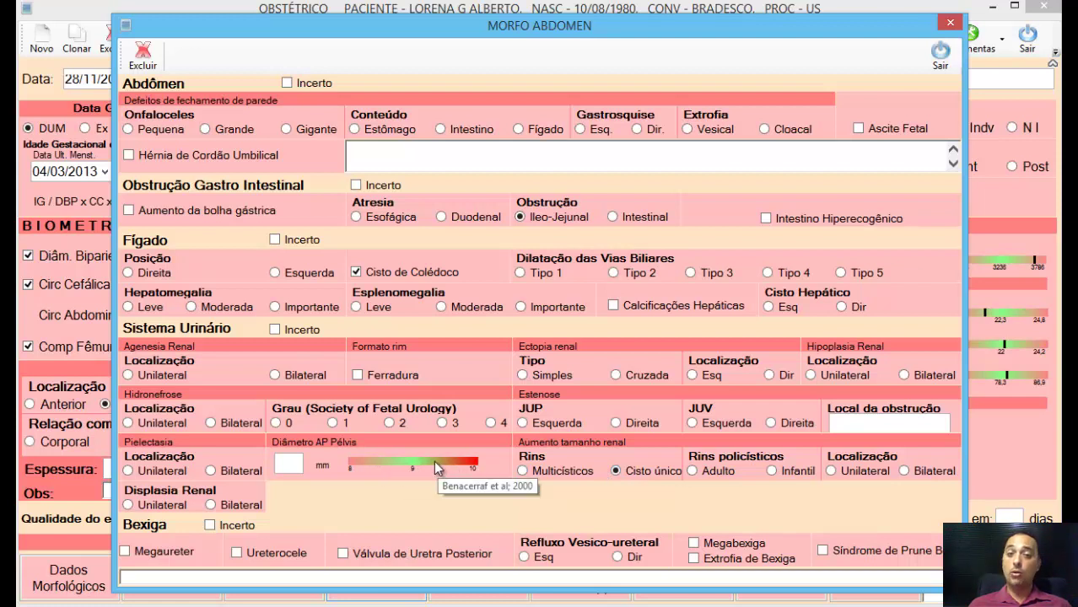
pyautogui.click(291, 464)
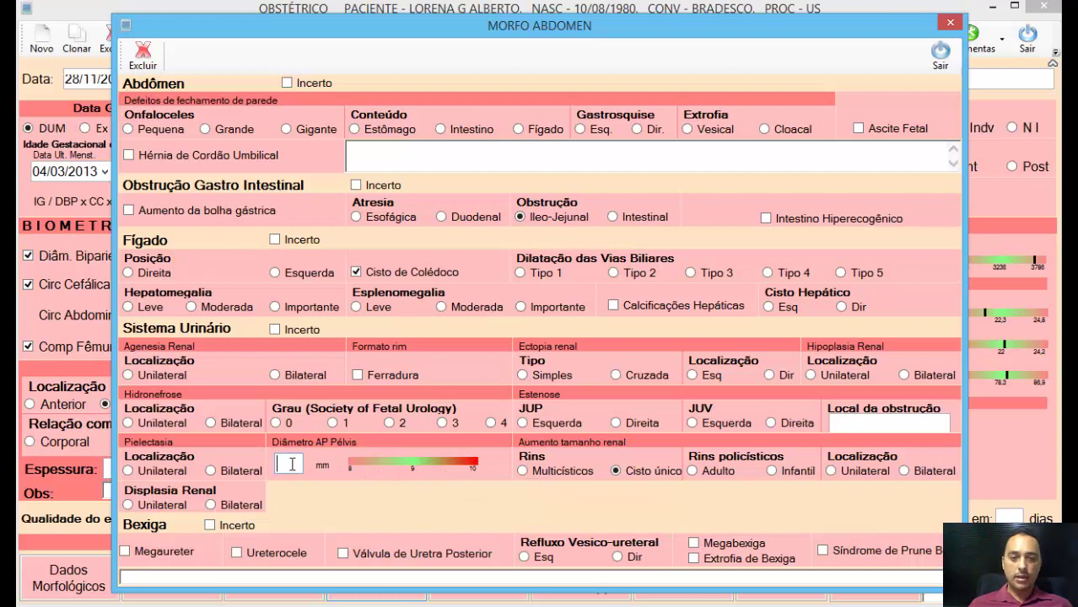
pyautogui.write('11')
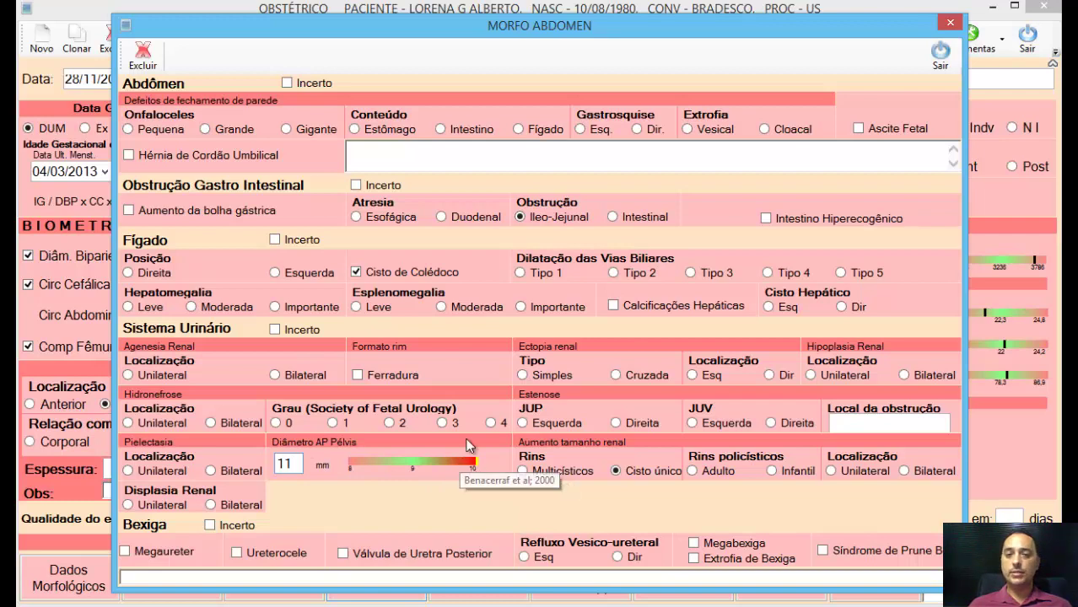
pyautogui.click(930, 54)
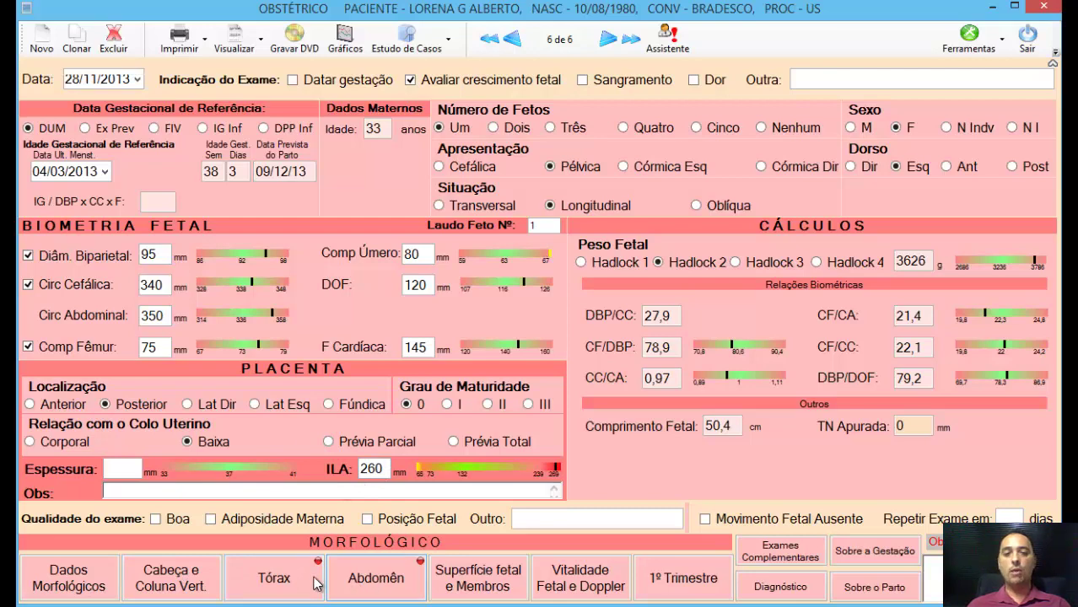
# - Enter a transverse cerebellar diameter of 45 mm in the Dados Morfológicos form
pyautogui.click(94, 578)
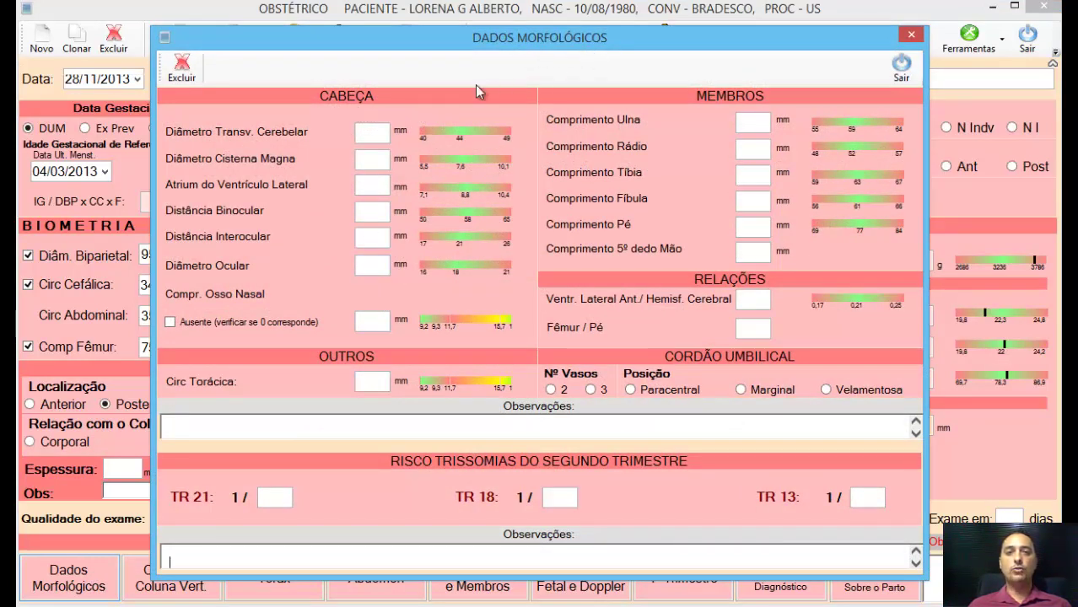
pyautogui.click(369, 132)
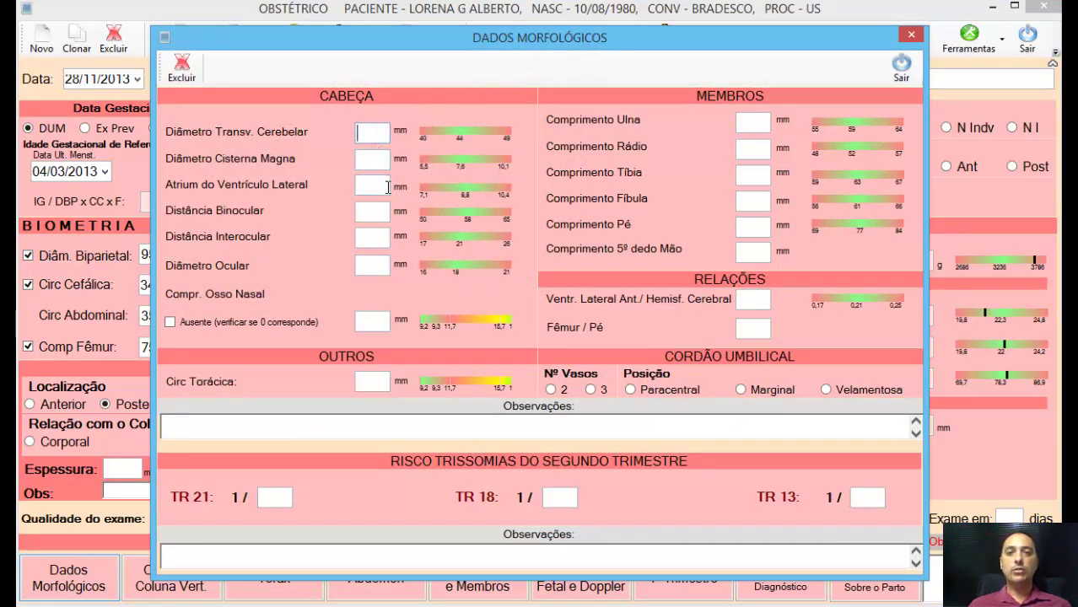
pyautogui.write('45')
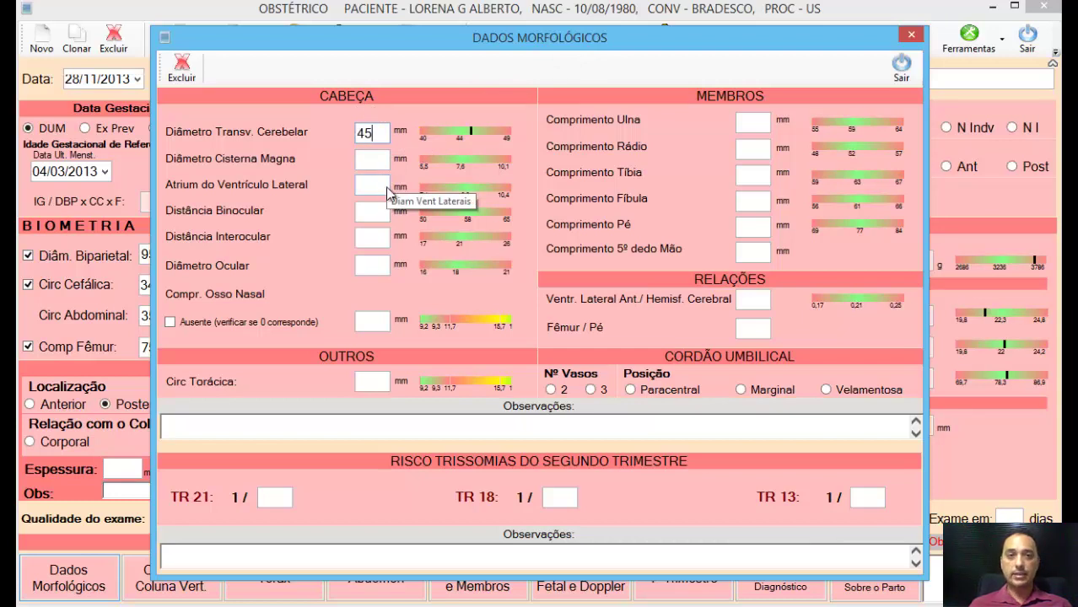
pyautogui.press('Tab')
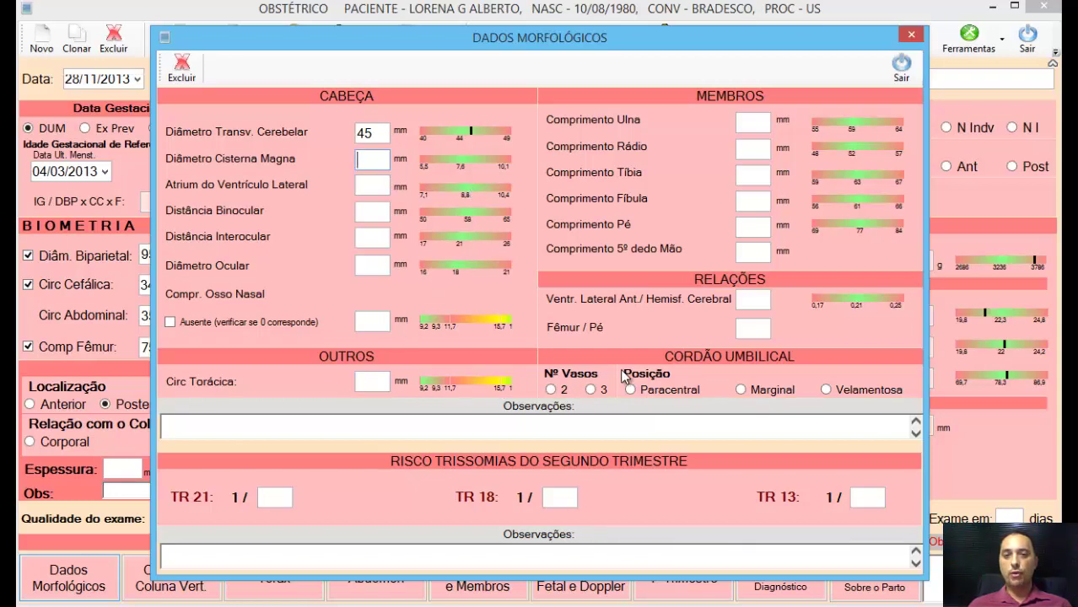
# - Set the umbilical cord position to Marginal with 3 vessels, and close the morphological data form
pyautogui.click(742, 389)
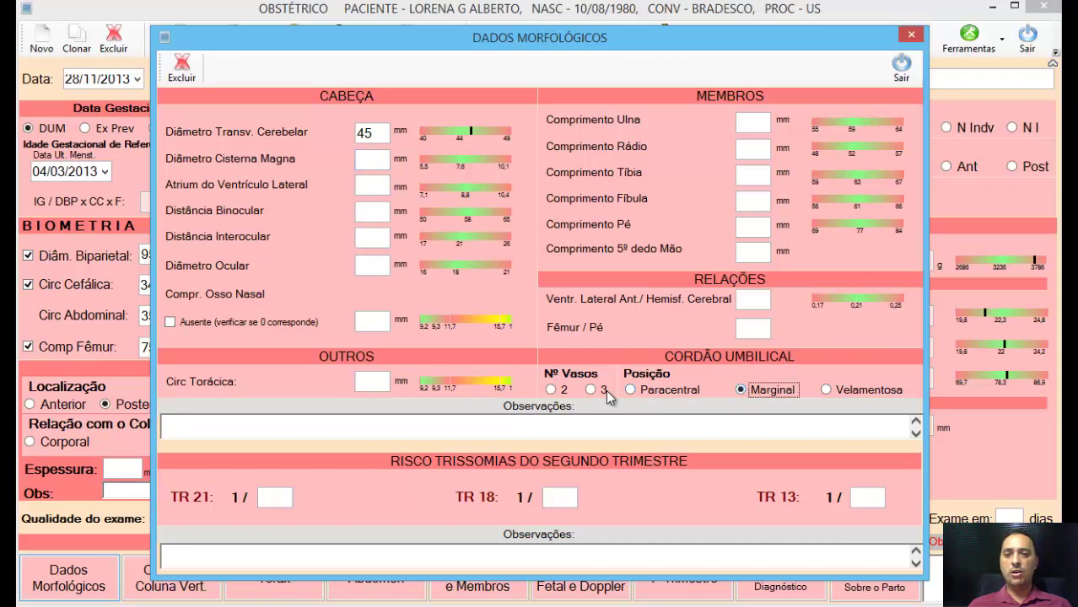
pyautogui.click(596, 389)
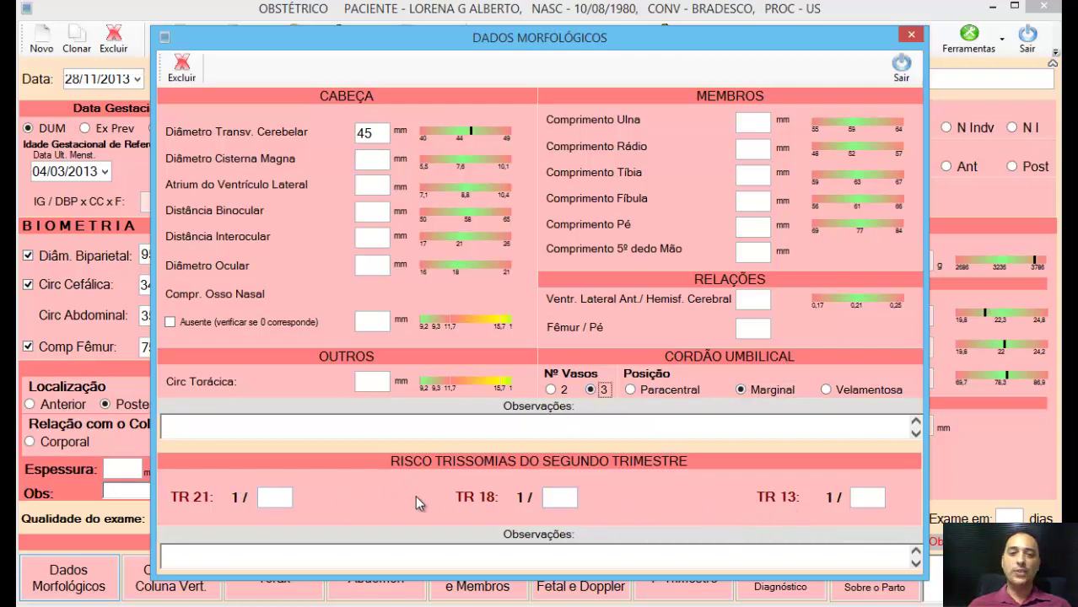
pyautogui.click(273, 498)
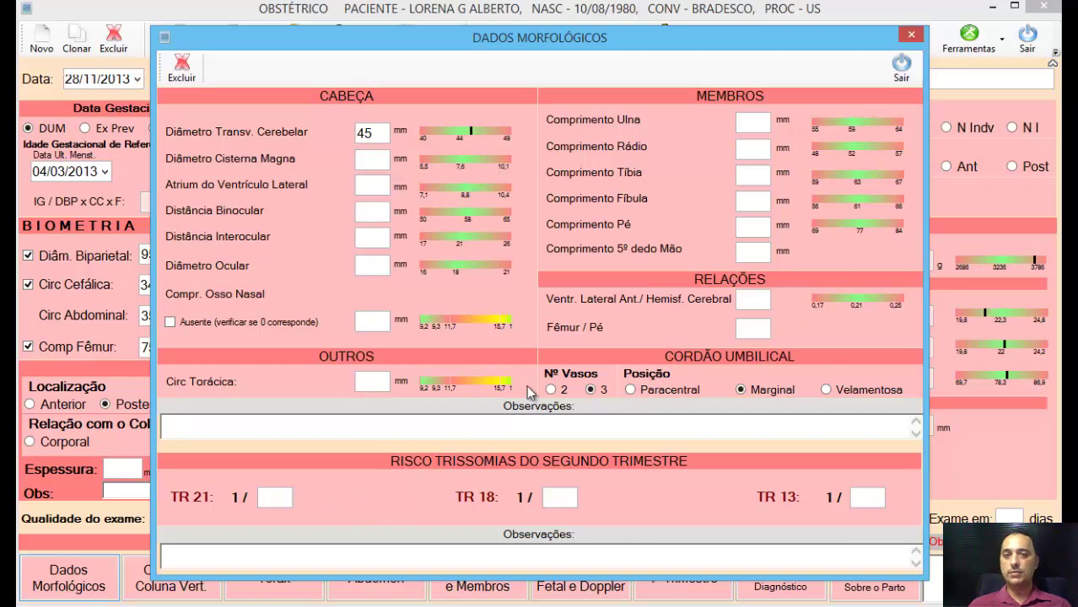
pyautogui.click(898, 67)
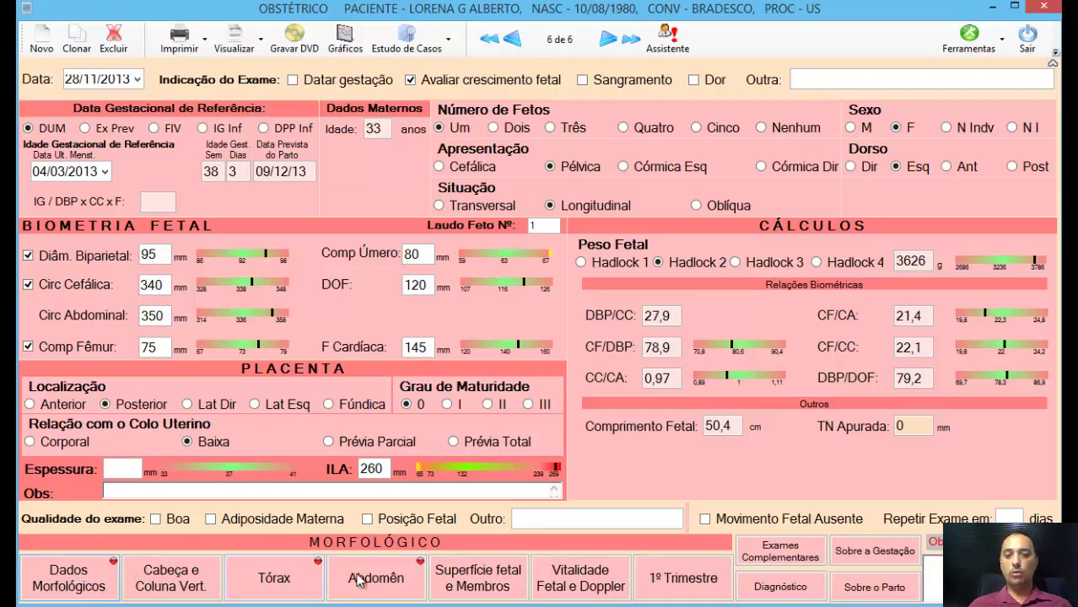
# - Look over the first-trimester form, close it, and return to the biparietal diameter in the fetal biometry
pyautogui.click(676, 582)
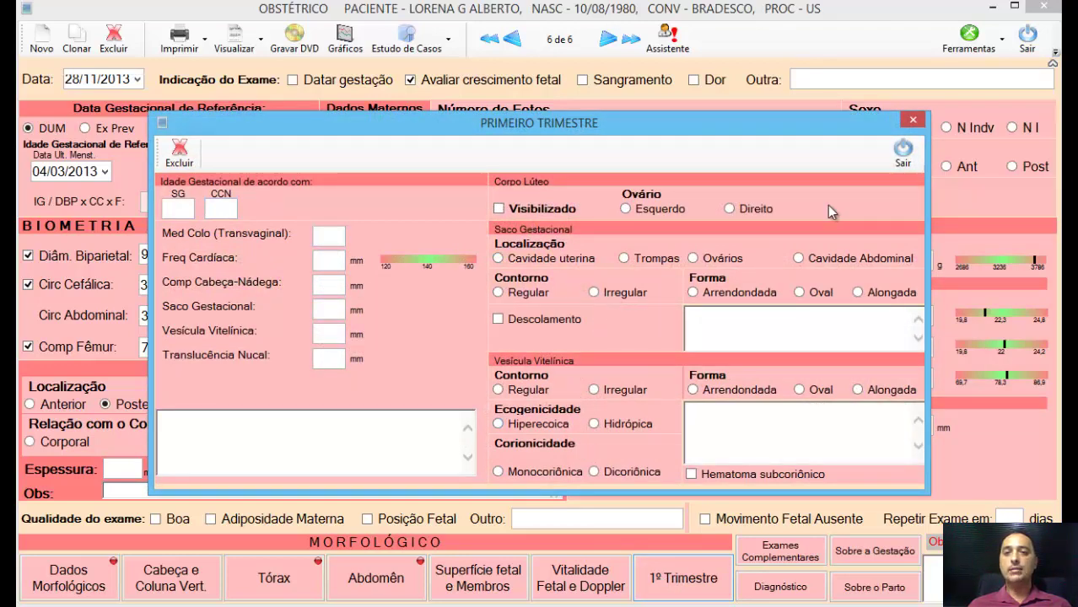
pyautogui.click(902, 150)
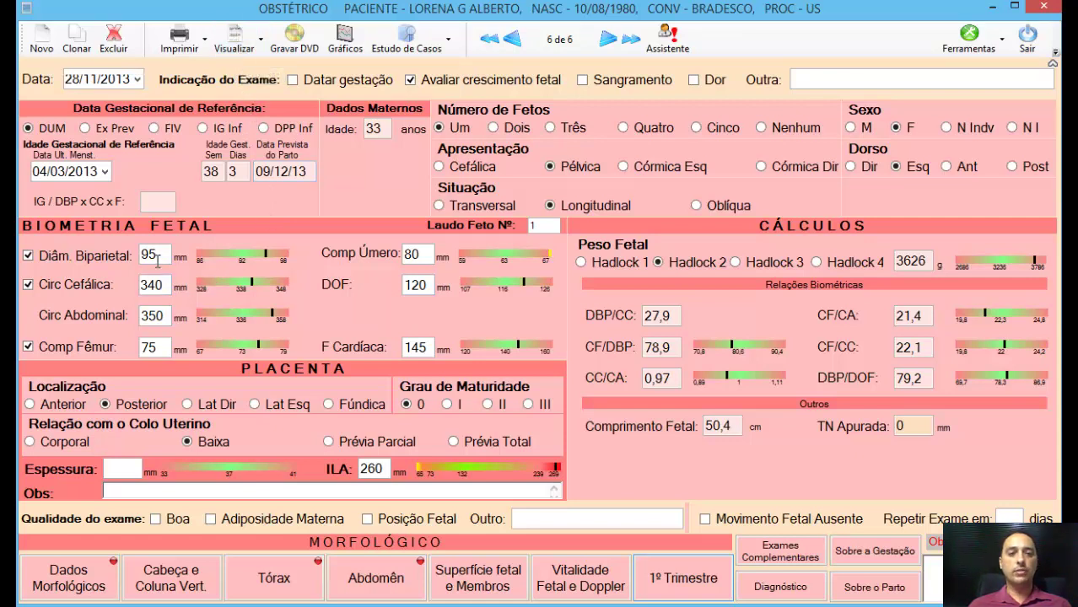
pyautogui.moveTo(155, 255)
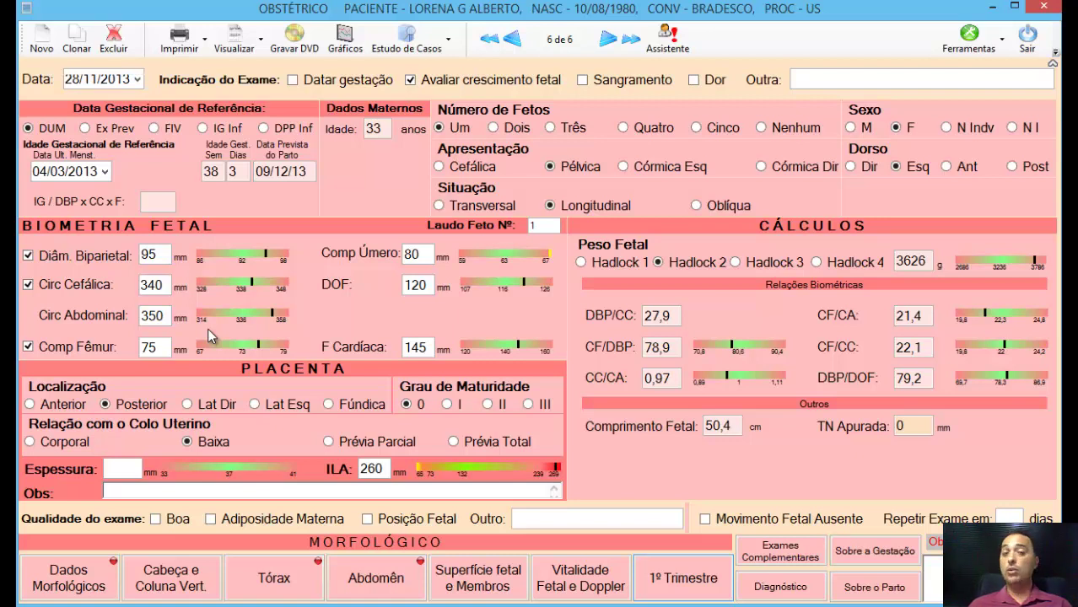
pyautogui.click(160, 256)
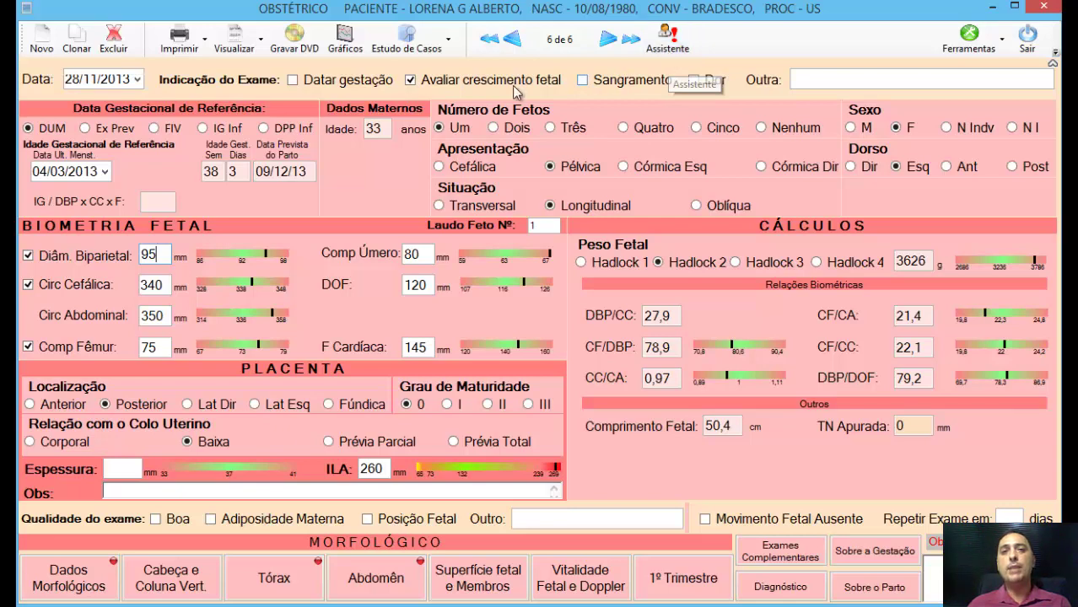
# - Open Estudo de Casos and examine the notice message and conditions of the obstetric case "ILA abaixo relativo"
pyautogui.click(440, 58)
pyautogui.click(441, 64)
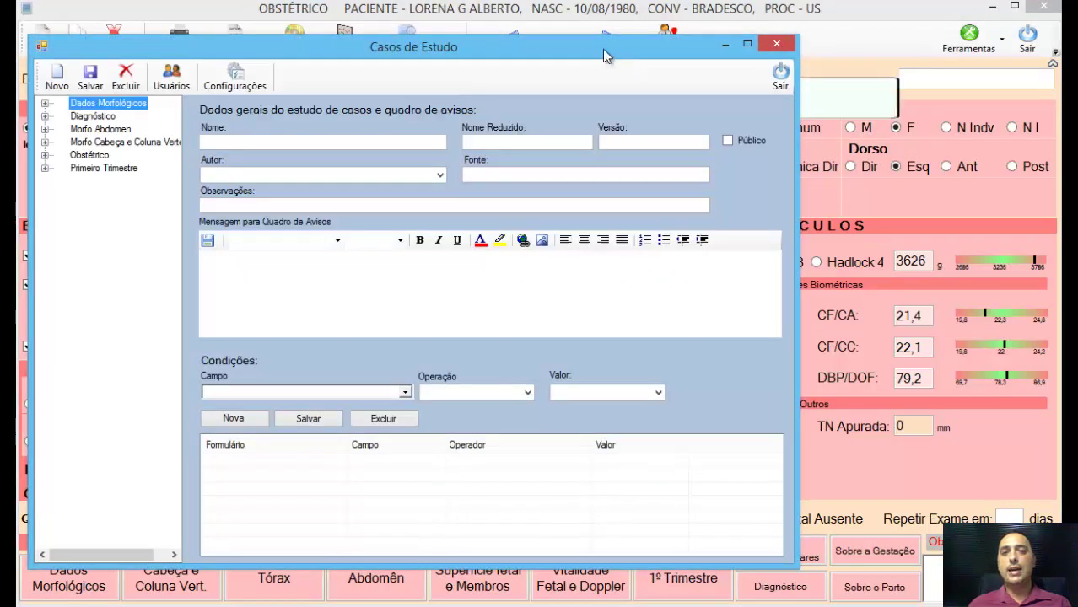
pyautogui.moveTo(602, 55); pyautogui.dragTo(681, 100)
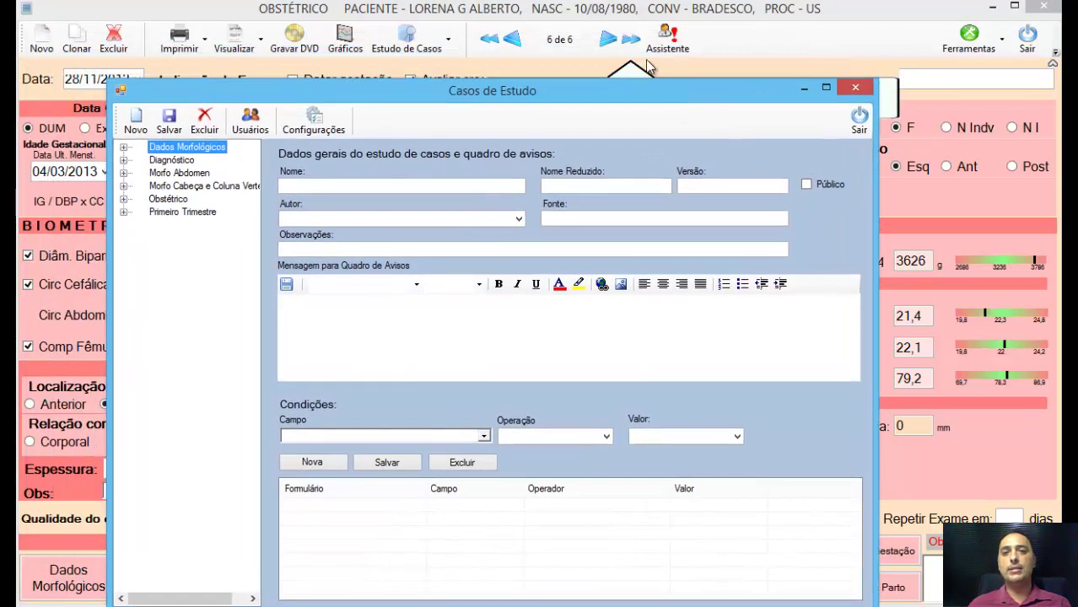
pyautogui.click(124, 199)
pyautogui.scroll(-3, 187, 281)
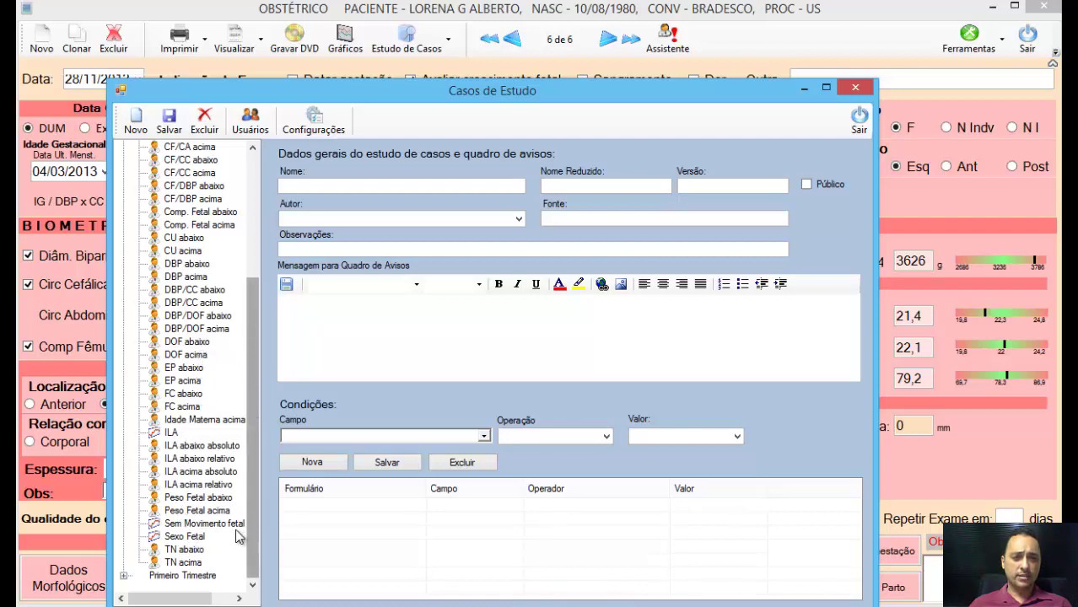
pyautogui.click(203, 462)
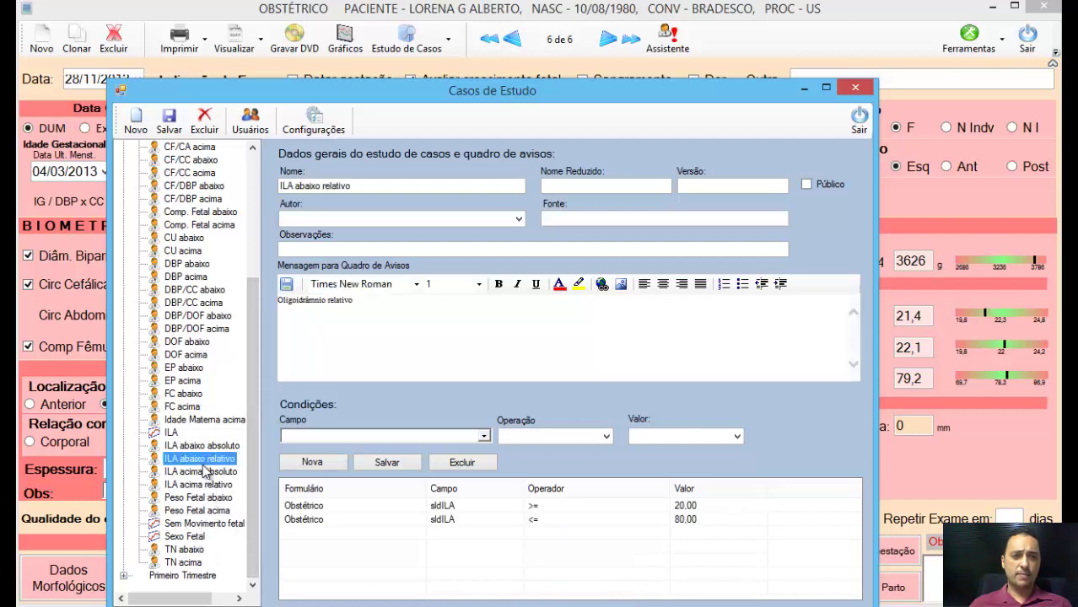
pyautogui.click(409, 317)
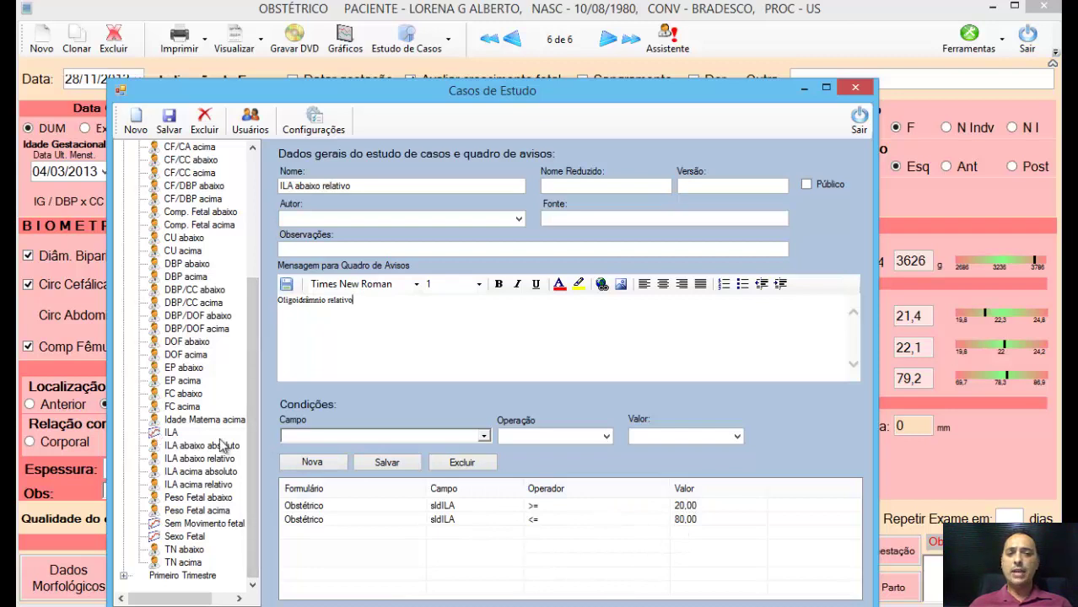
# - Collapse the Obstétrico group of study cases and close the Casos de Estudo window
pyautogui.moveTo(258, 441); pyautogui.dragTo(253, 316)
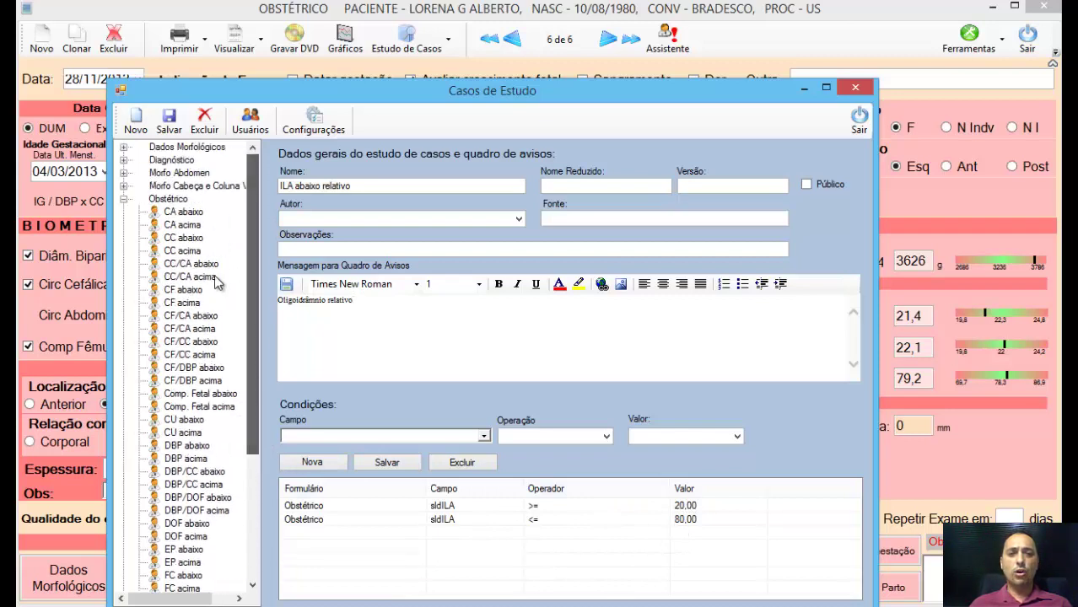
pyautogui.click(124, 200)
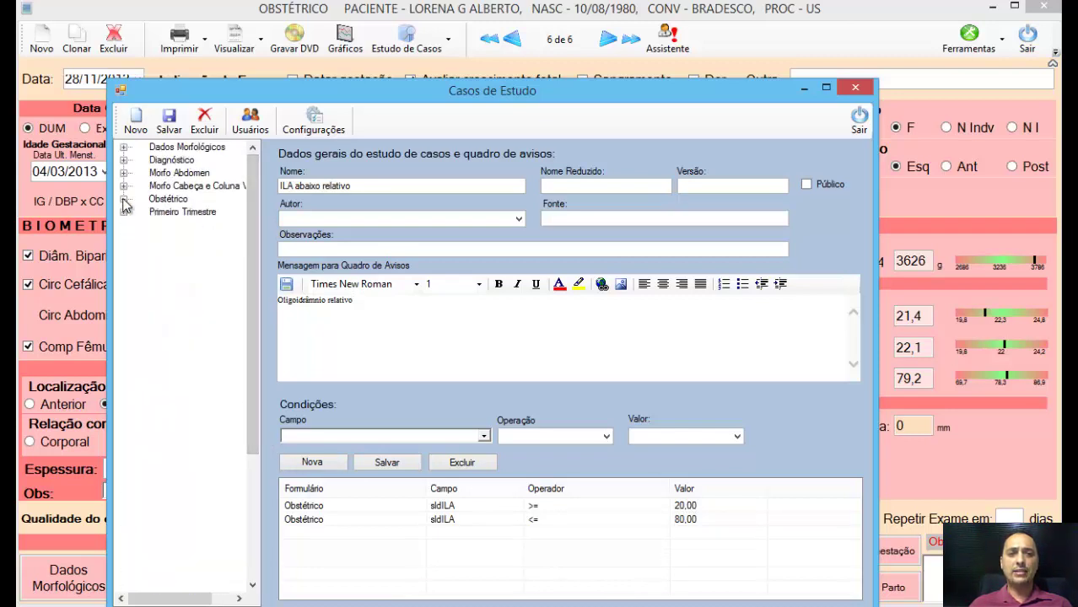
pyautogui.click(494, 342)
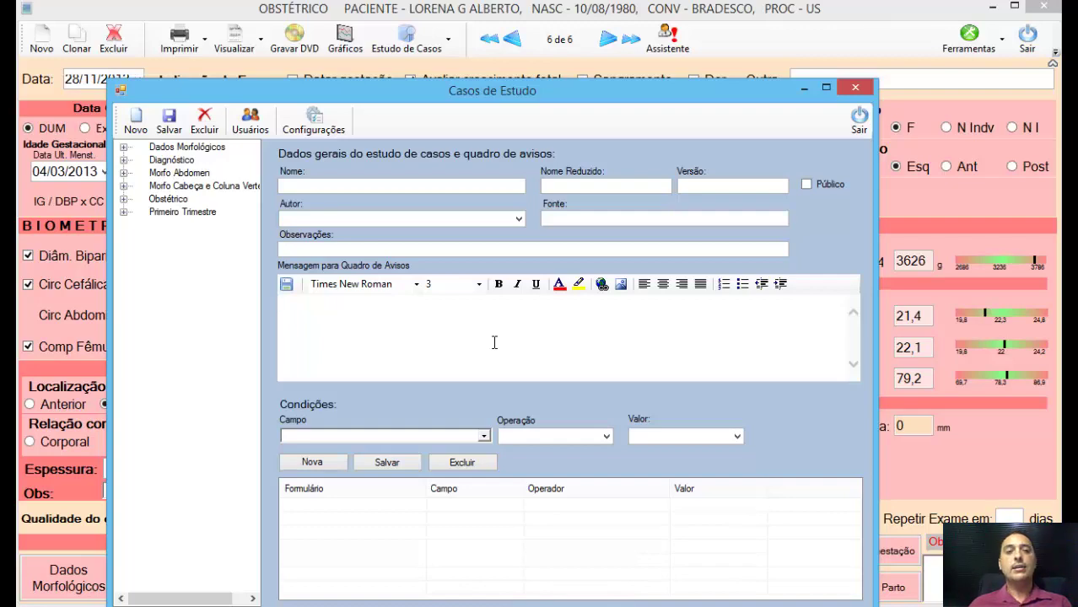
pyautogui.click(855, 87)
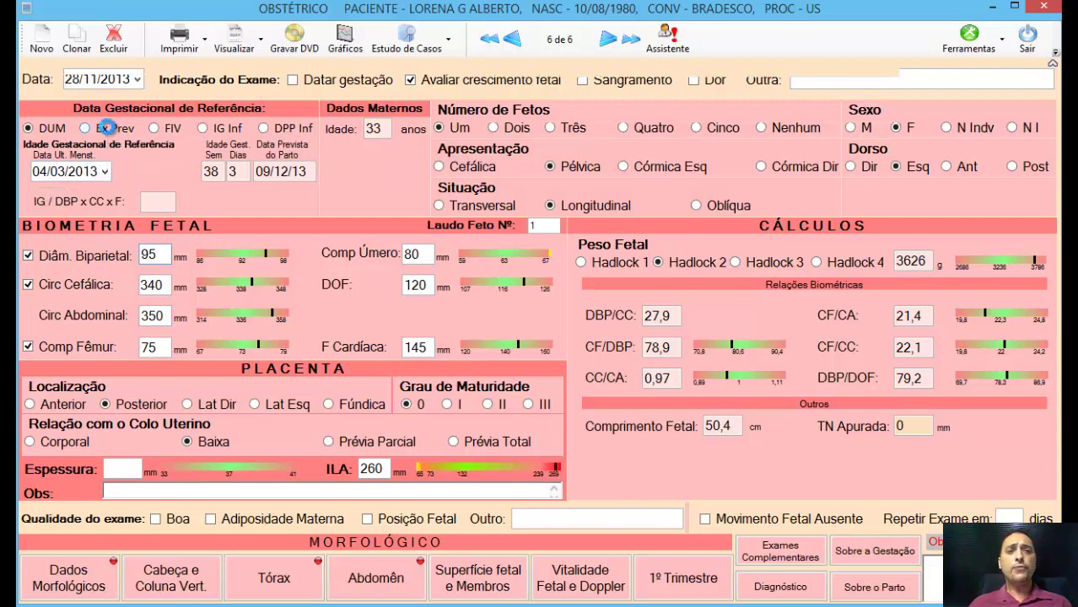
# - Set the gestational dating reference to FIV after trying Ex Prev, IG Inf and DUM, and mark the exam quality as Boa
pyautogui.click(107, 127)
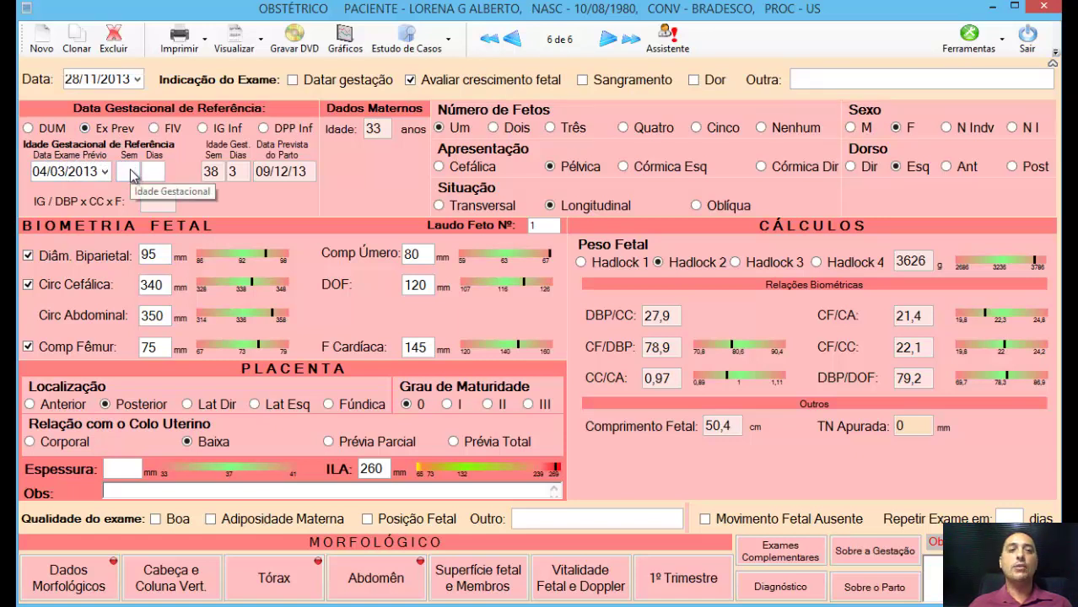
pyautogui.click(156, 128)
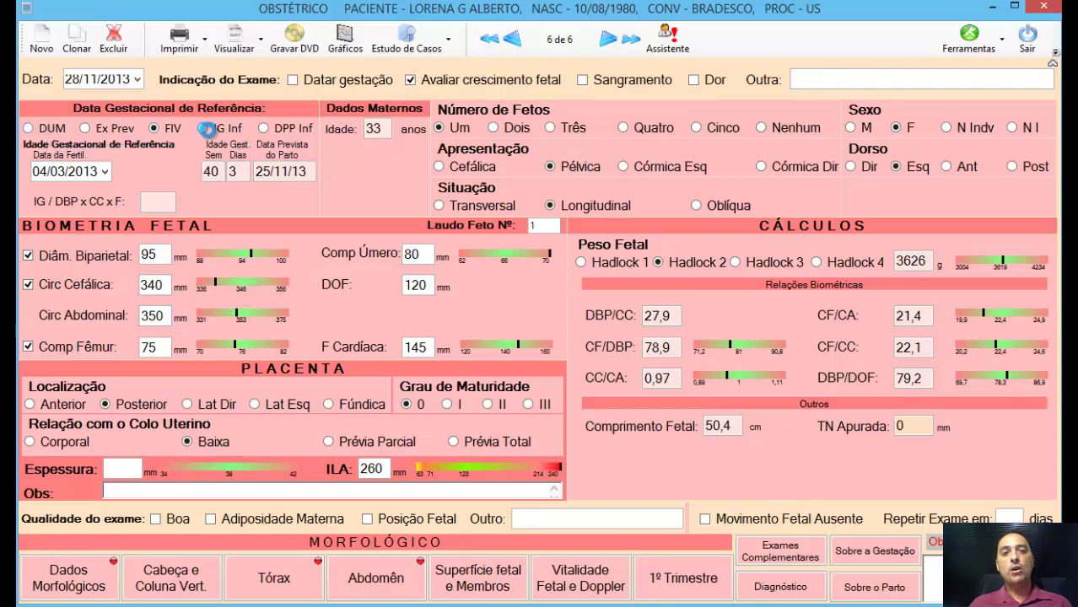
pyautogui.click(206, 129)
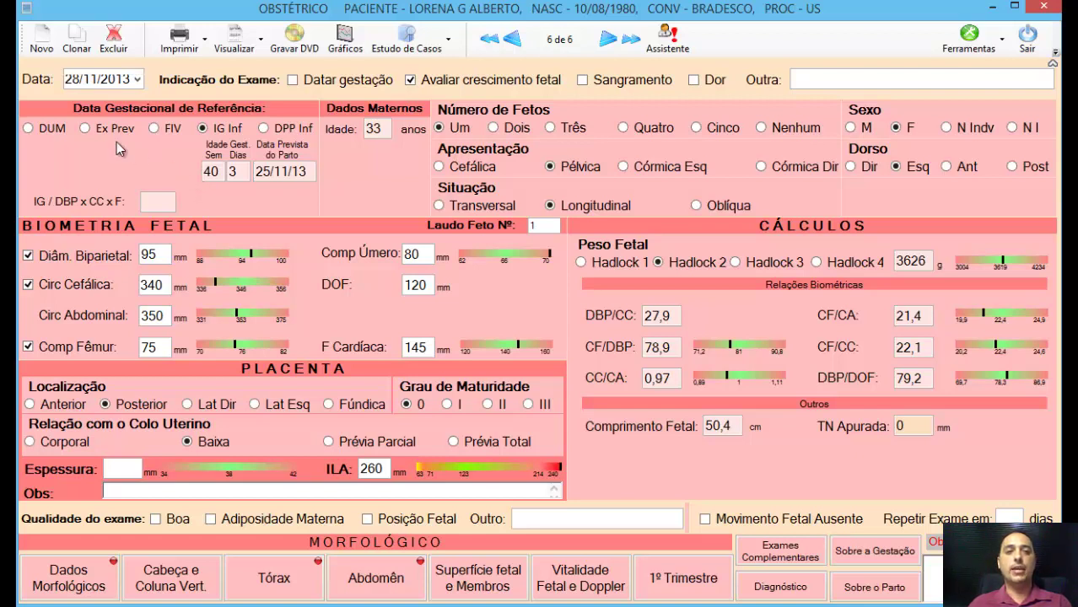
pyautogui.click(49, 126)
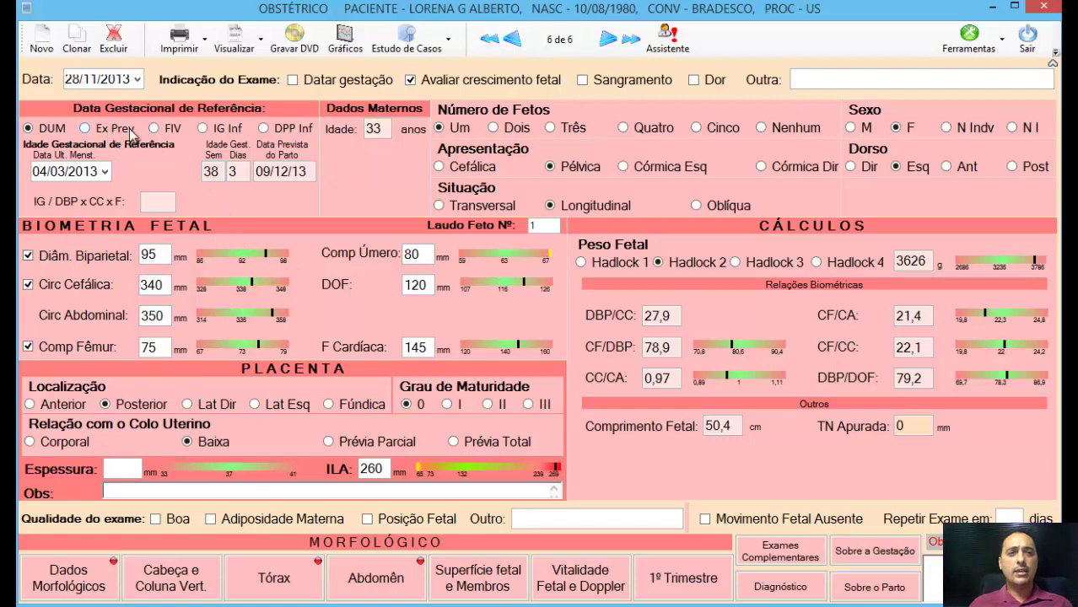
pyautogui.click(157, 129)
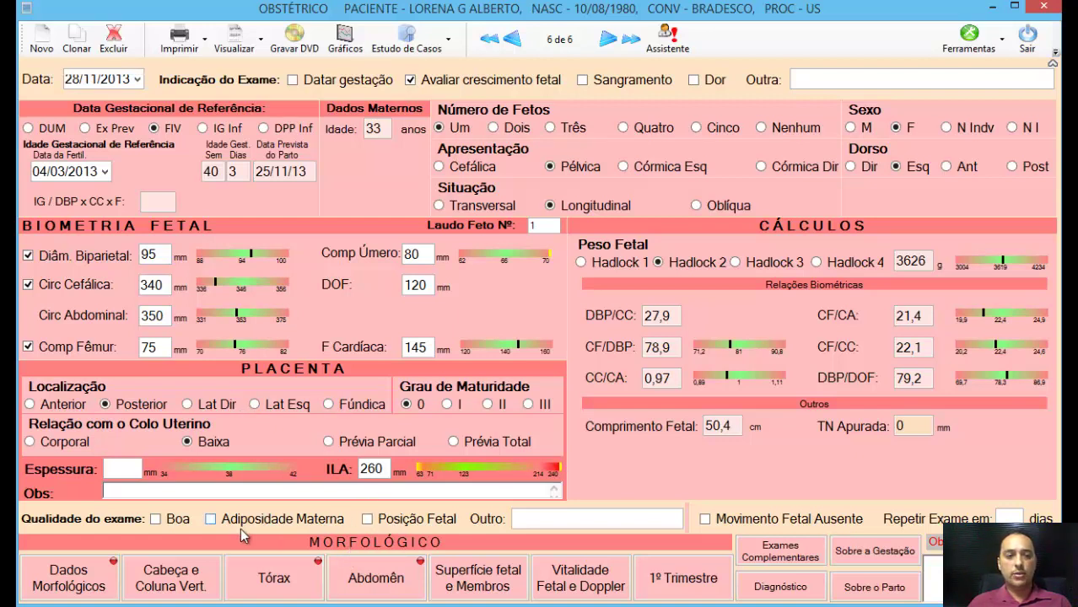
pyautogui.click(155, 519)
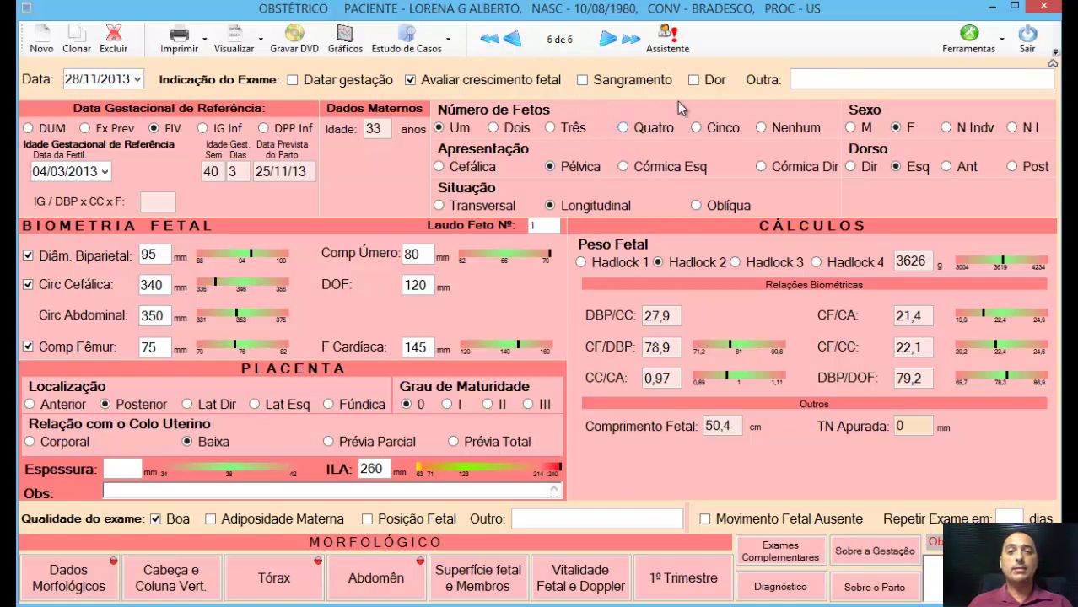
# - Review the Assistente alerts for this exam and look over the available Estudo de Casos entries
pyautogui.moveTo(668, 49)
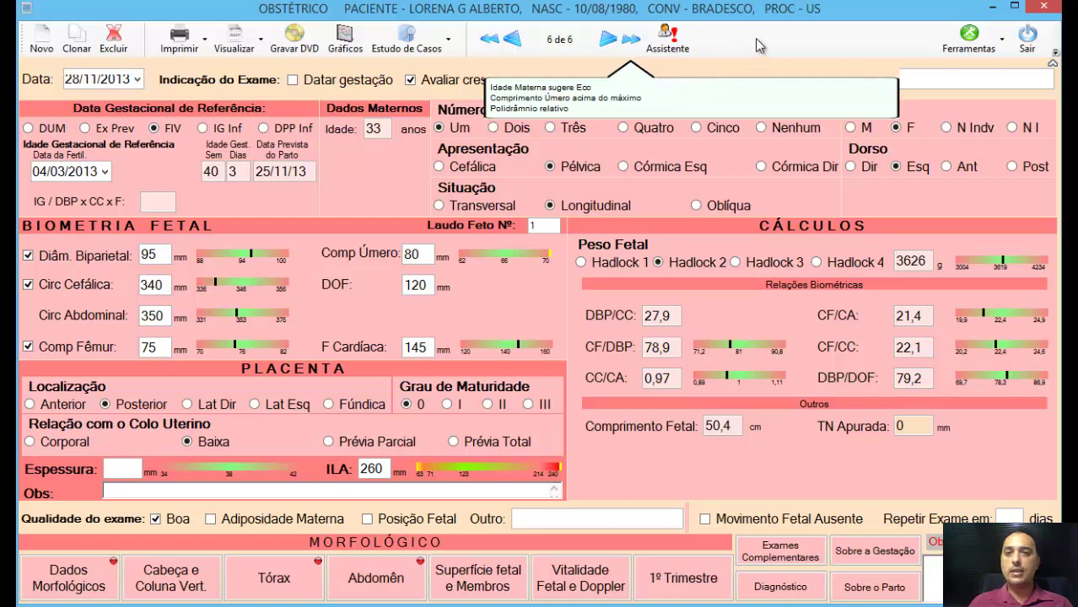
pyautogui.click(667, 38)
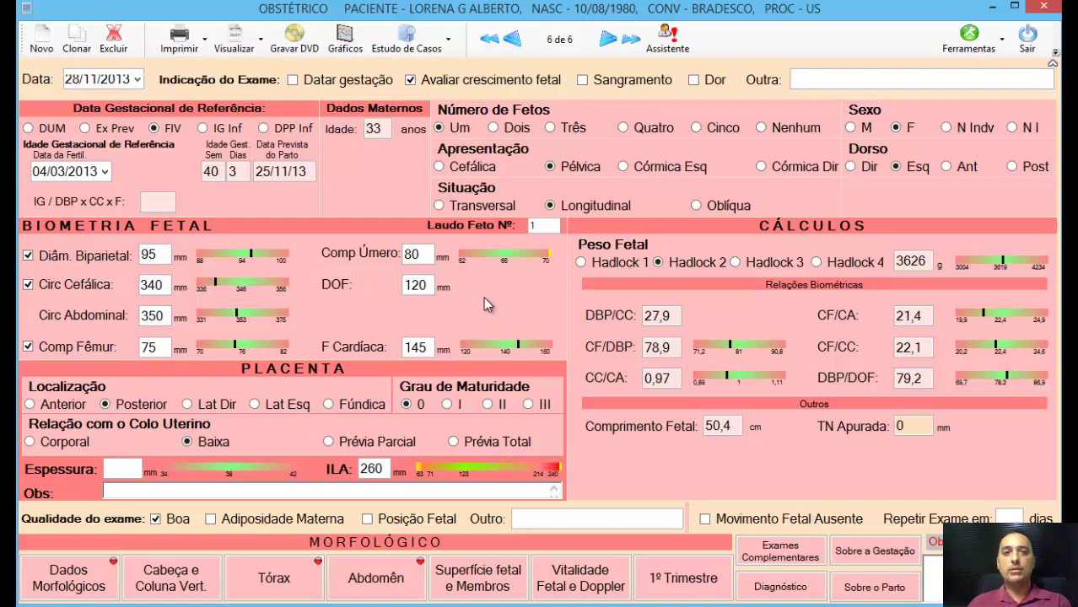
pyautogui.moveTo(464, 252)
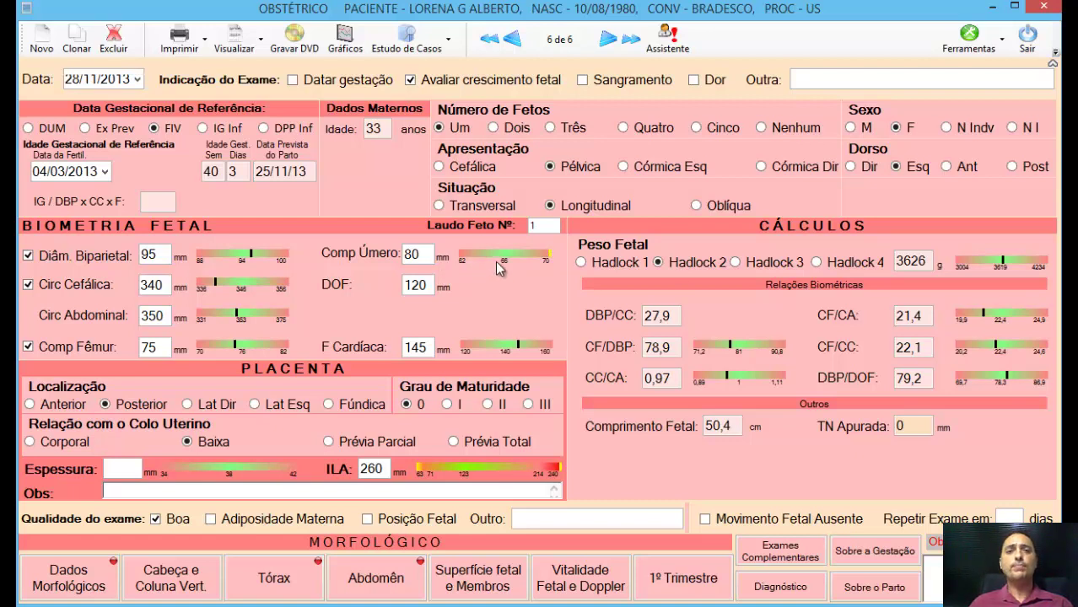
pyautogui.moveTo(498, 268)
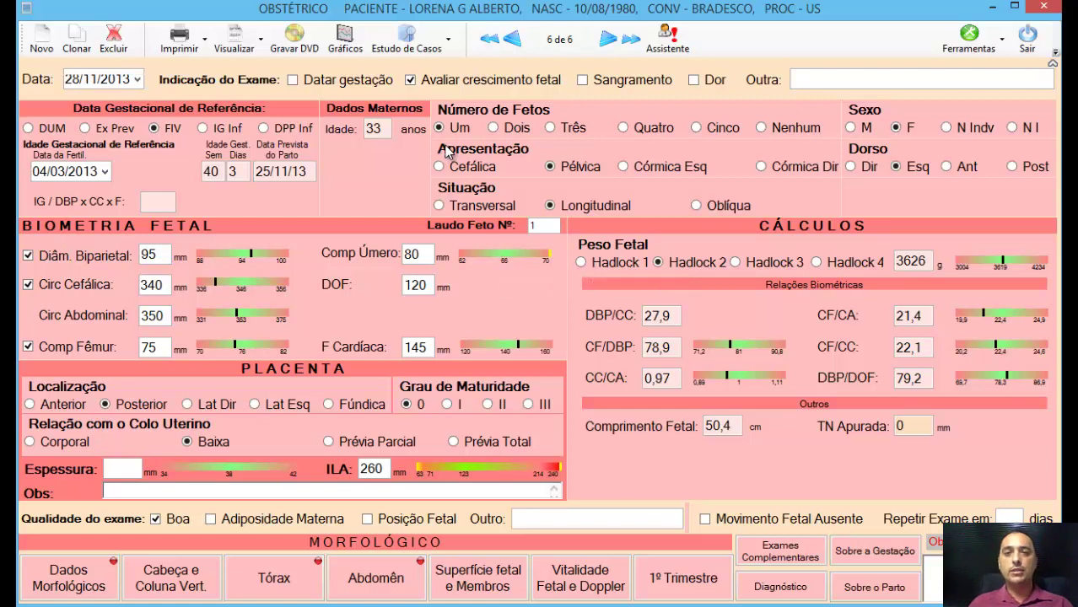
pyautogui.click(449, 39)
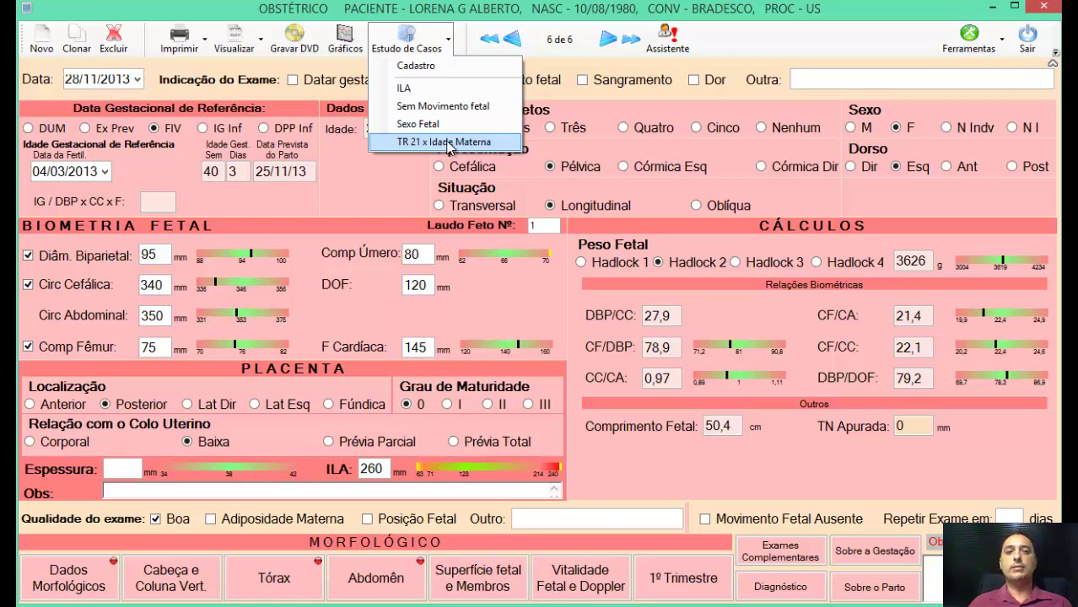
pyautogui.click(485, 288)
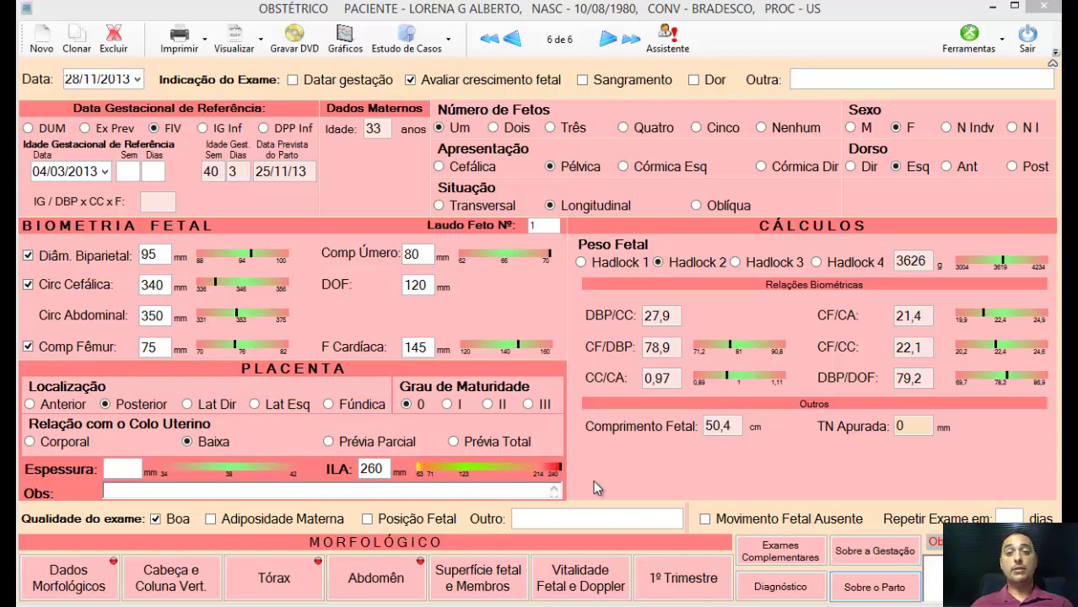
# - Look over the first-trimester form and the Vitalidade Fetal e Doppler form, closing each one without entering data
pyautogui.click(677, 576)
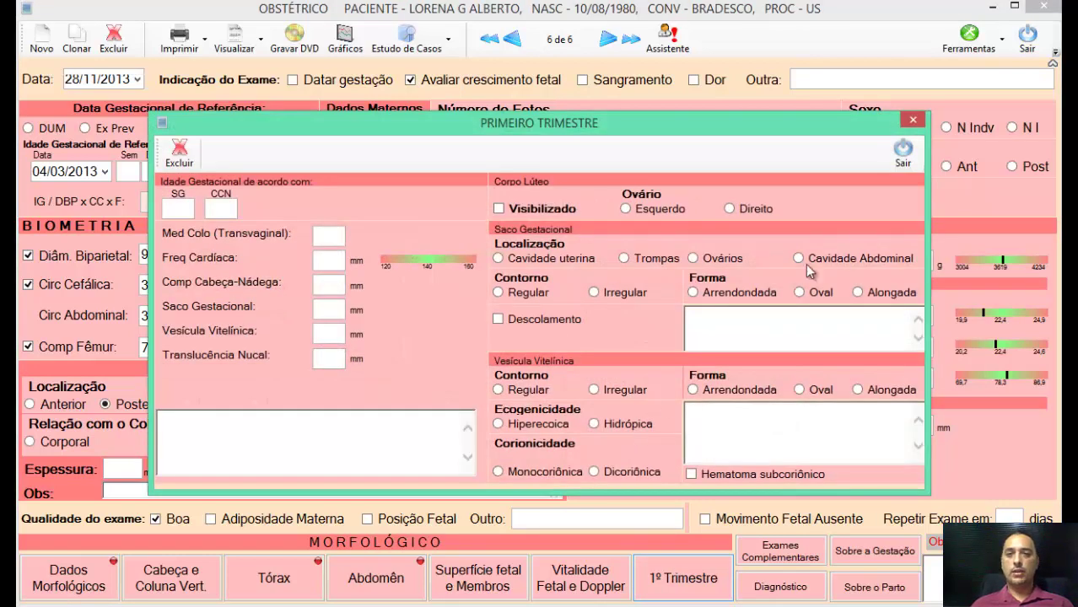
pyautogui.click(902, 150)
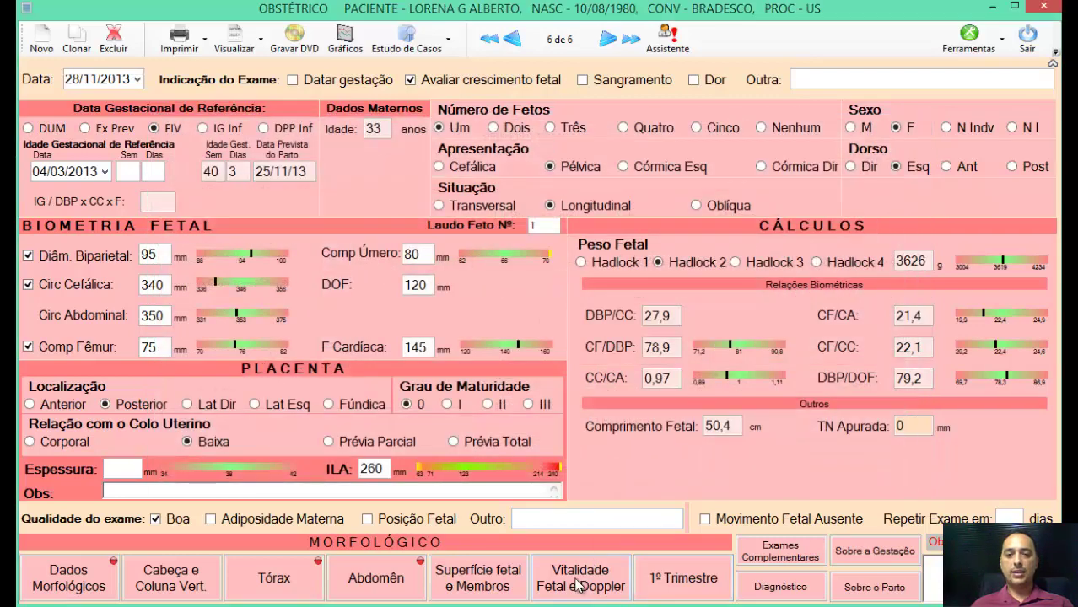
pyautogui.click(579, 585)
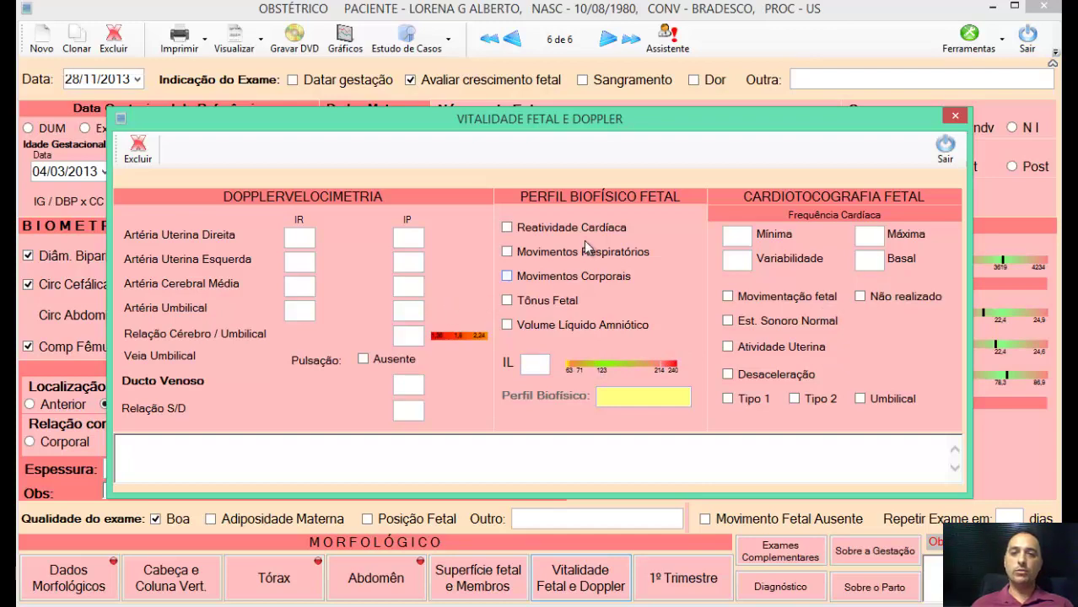
pyautogui.click(951, 140)
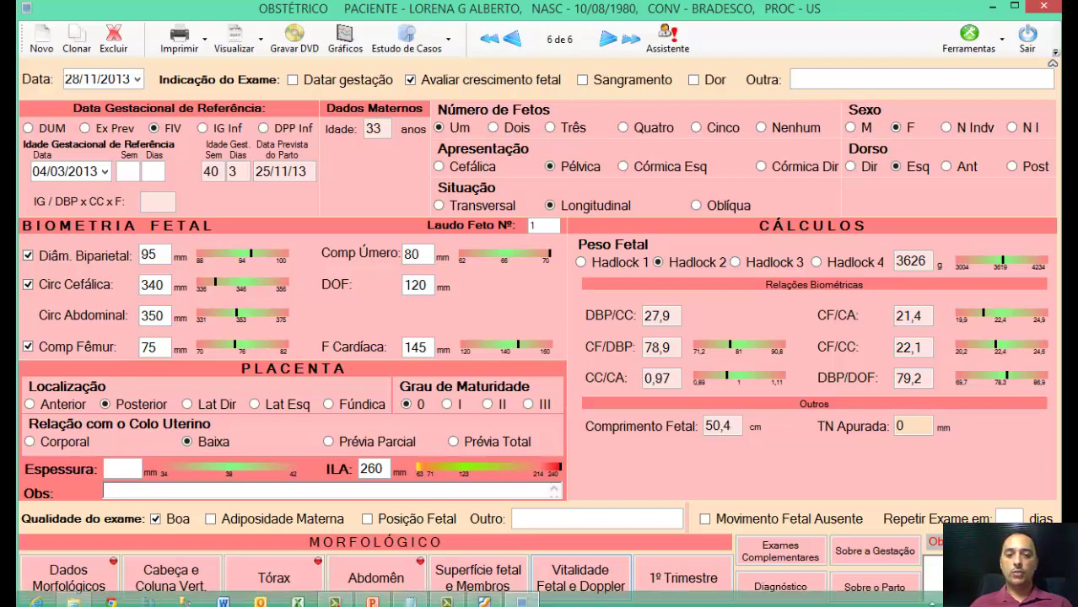
# - Switch to Foxit Reader, maximize it, and examine the sample report "Ecografia Obstétrica com Estudo Morfológico Fetal" across its pages
pyautogui.click(485, 600)
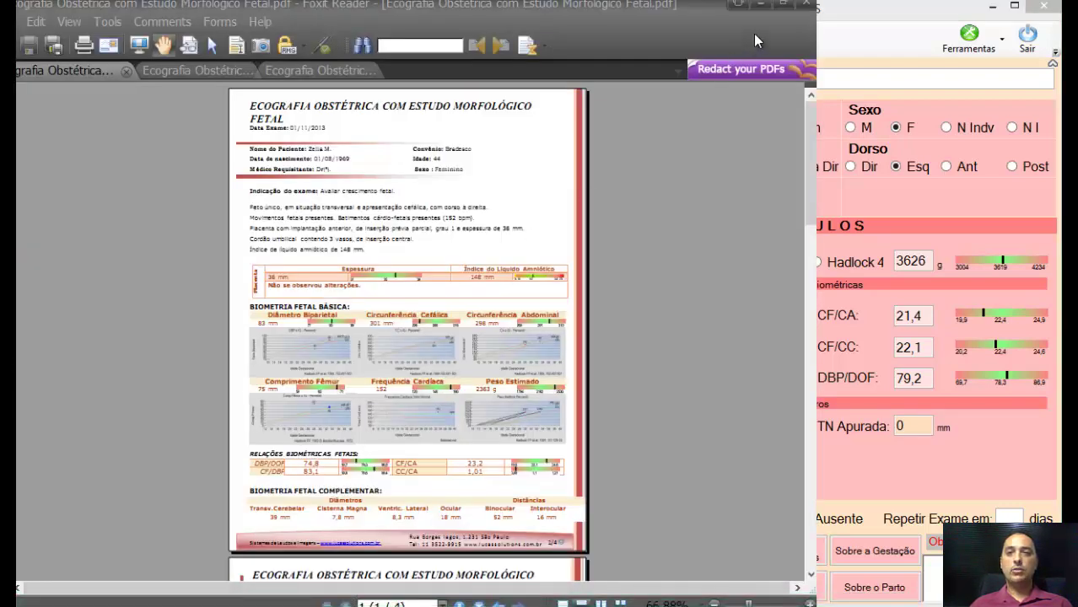
pyautogui.click(786, 8)
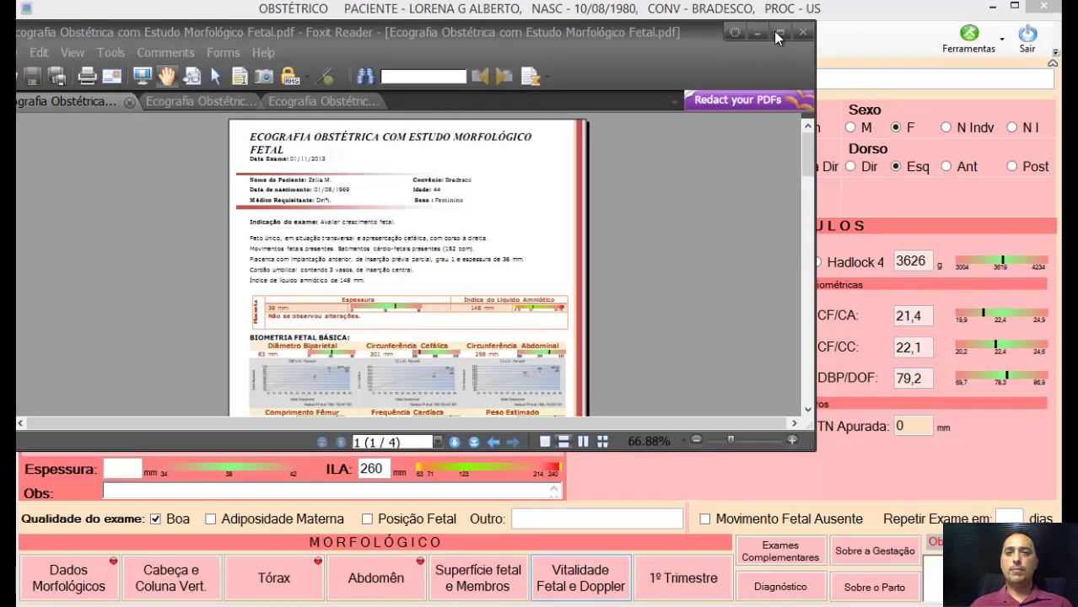
pyautogui.click(776, 32)
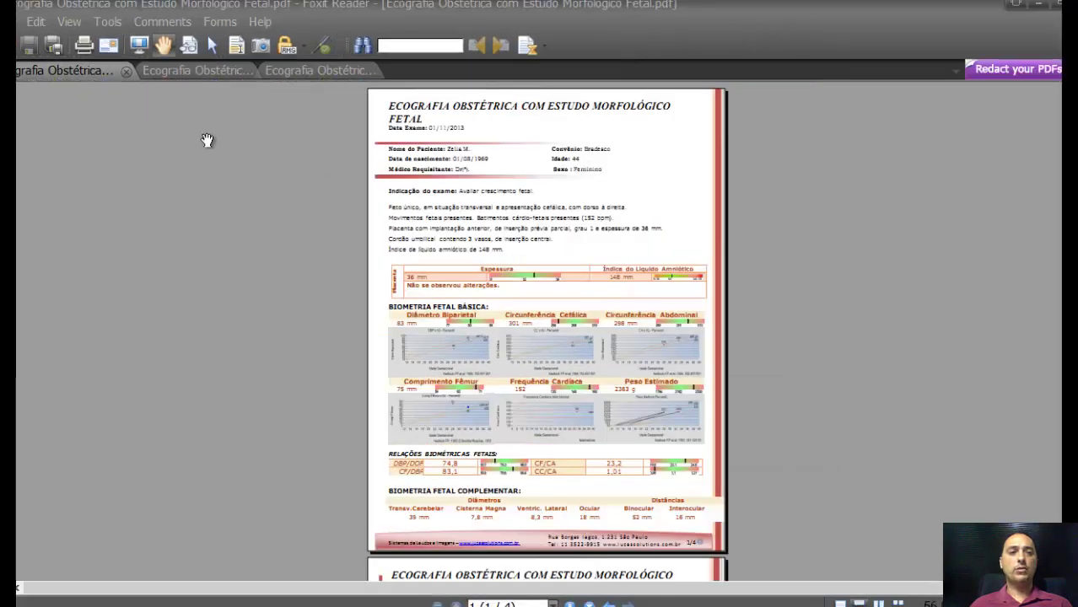
pyautogui.scroll(-10, 341, 269)
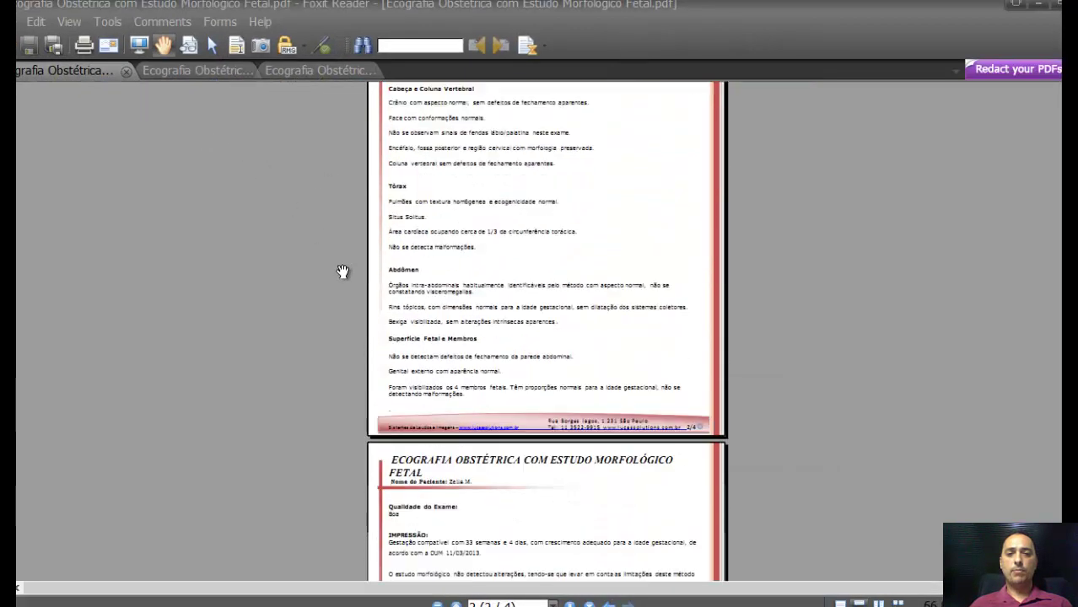
pyautogui.scroll(-3, 342, 271)
pyautogui.scroll(2, 342, 271)
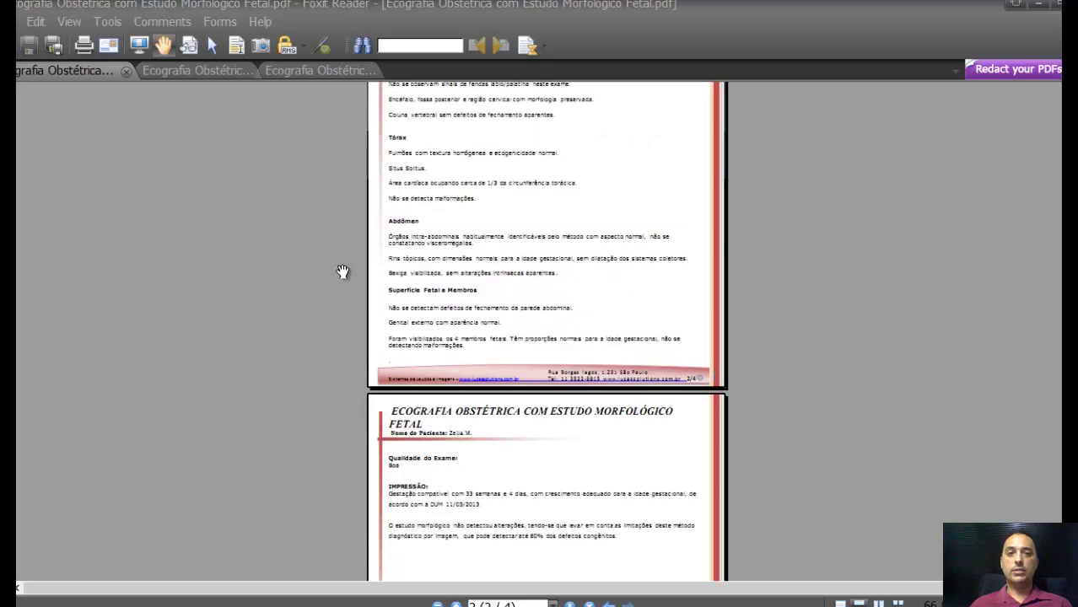
pyautogui.scroll(4, 343, 271)
pyautogui.scroll(1, 343, 270)
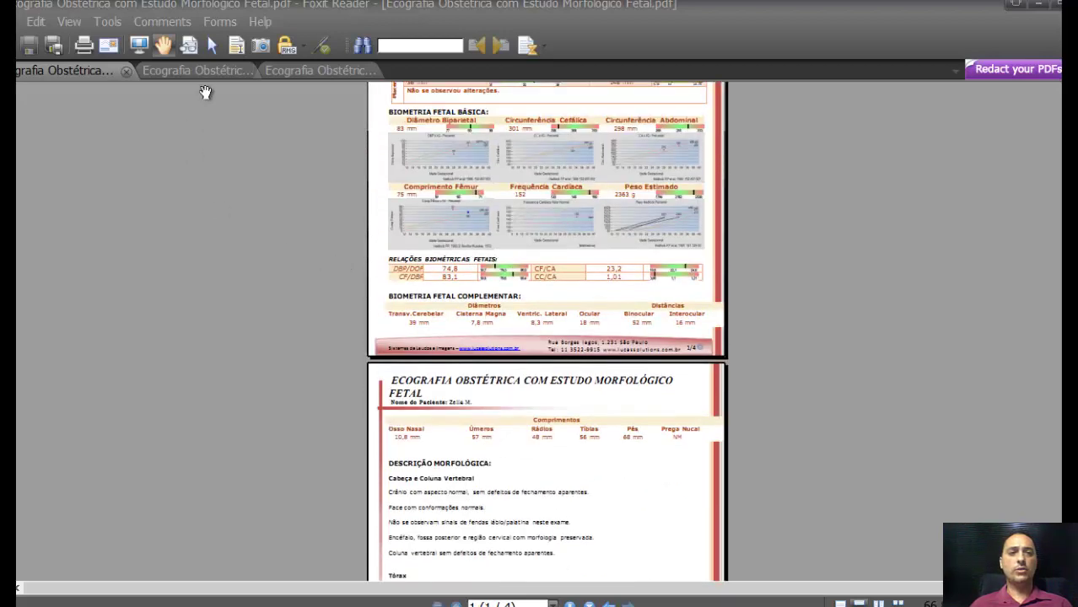
# - Examine the sample report "Ecografia Obstétrica Transvaginal", including its findings and the Impressão section
pyautogui.click(206, 72)
pyautogui.scroll(-3, 256, 236)
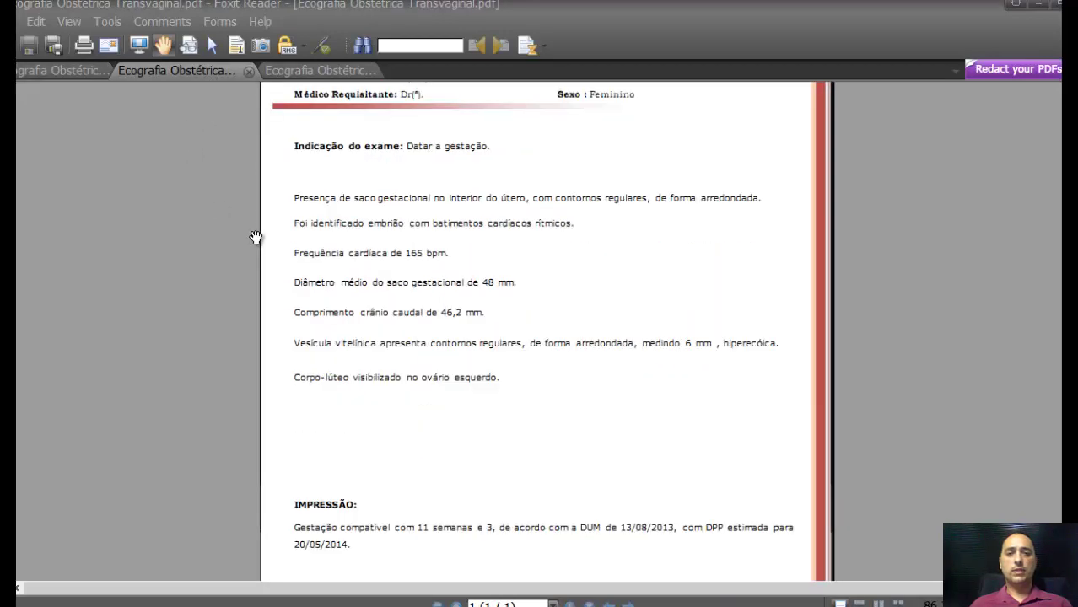
pyautogui.scroll(3, 256, 236)
pyautogui.scroll(-3, 258, 234)
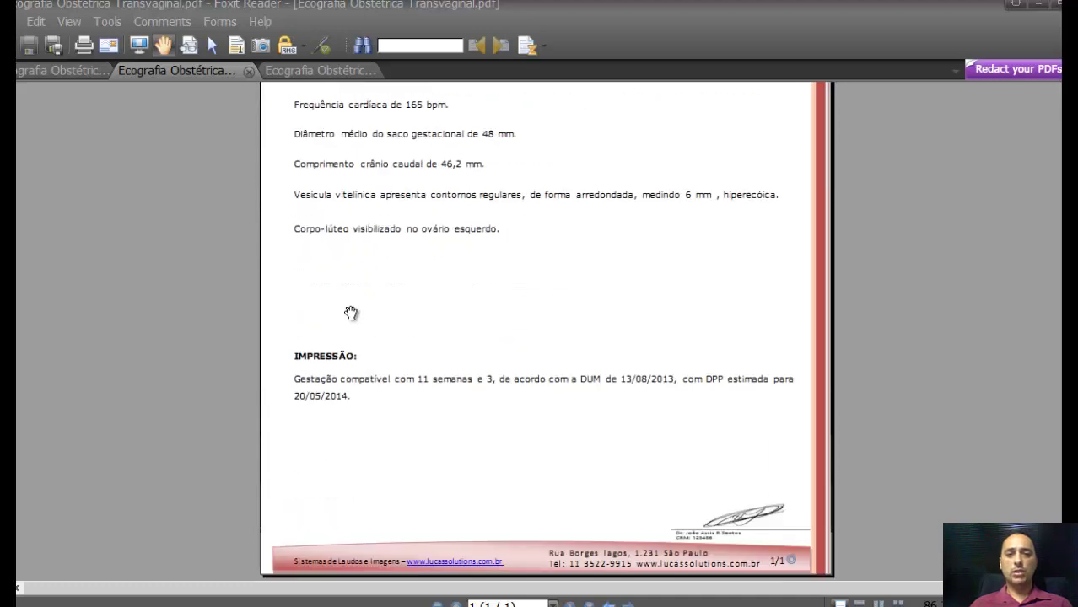
pyautogui.scroll(3, 202, 234)
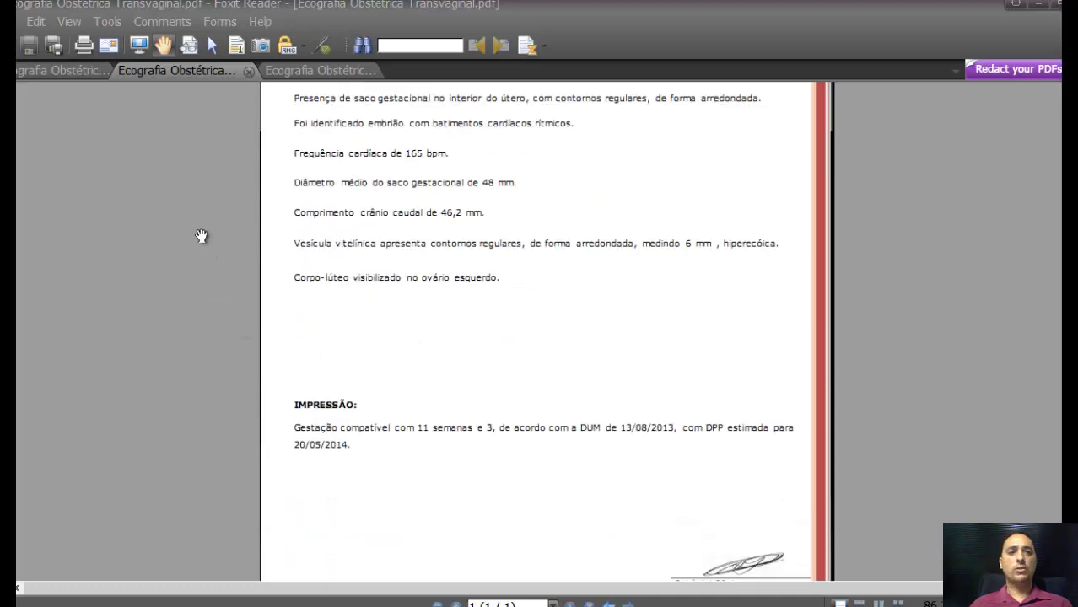
# - Examine both pages of the sample report "Ecografia Obstétrica Simples", and close Foxit Reader with all its documents
pyautogui.click(297, 74)
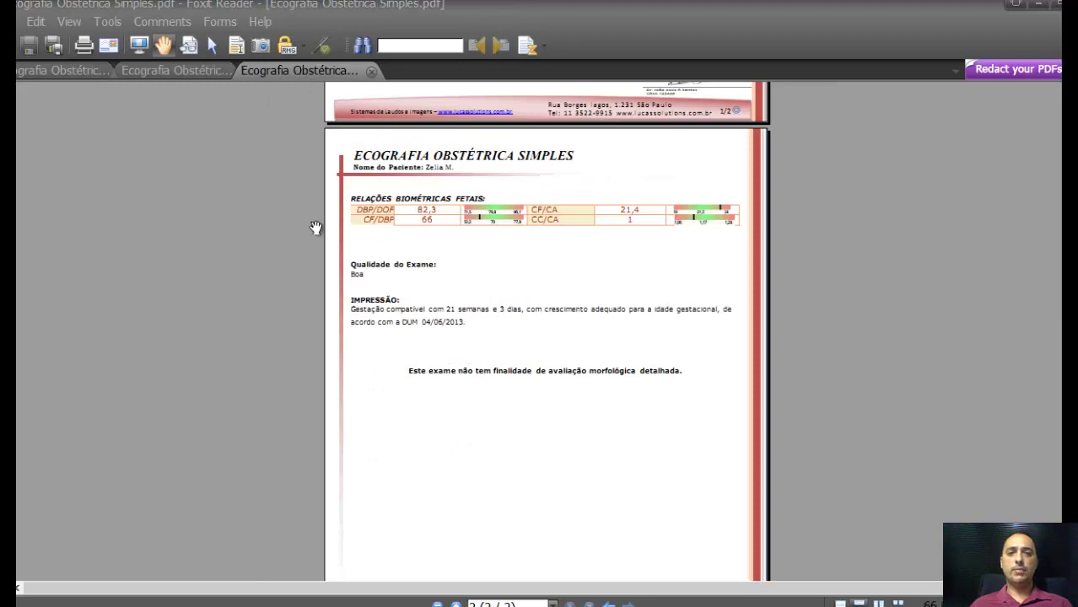
pyautogui.scroll(6, 281, 321)
pyautogui.scroll(3, 280, 324)
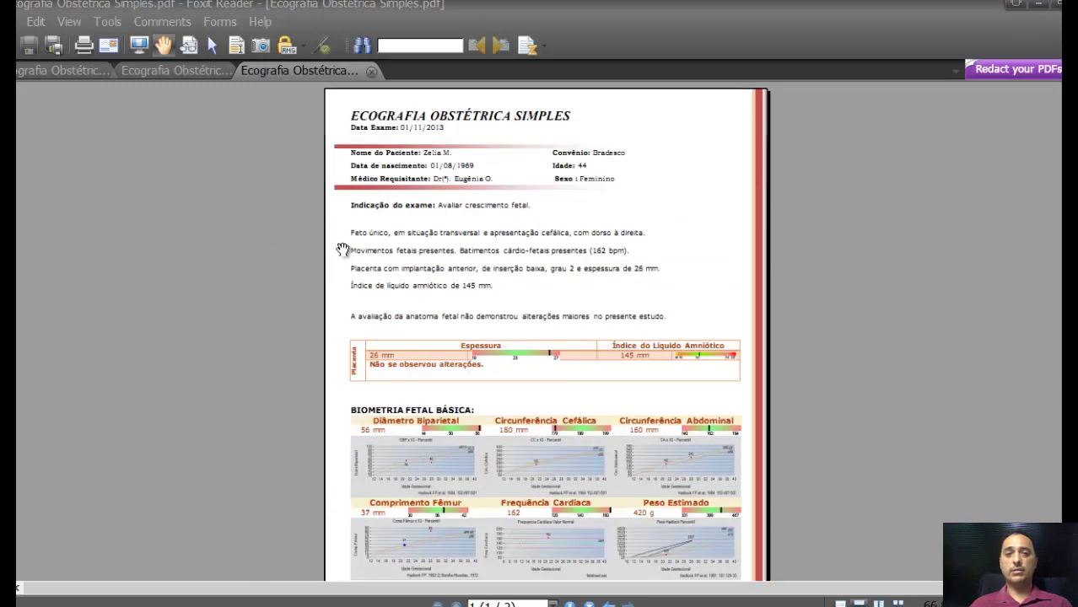
pyautogui.scroll(-4, 326, 253)
pyautogui.scroll(-3, 326, 254)
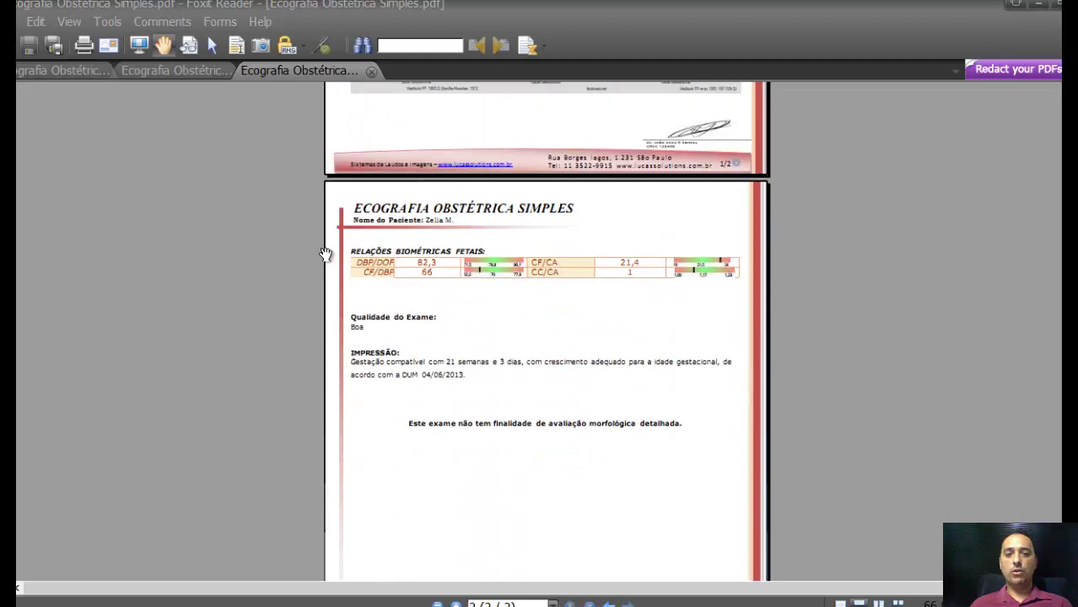
pyautogui.scroll(4, 326, 254)
pyautogui.scroll(3, 326, 254)
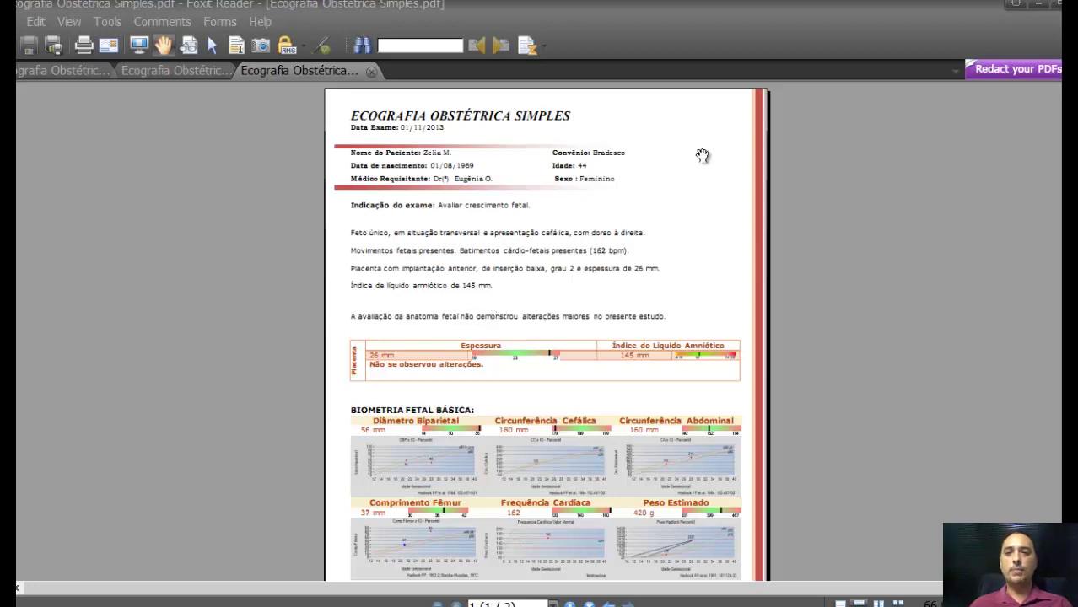
pyautogui.click(1057, 4)
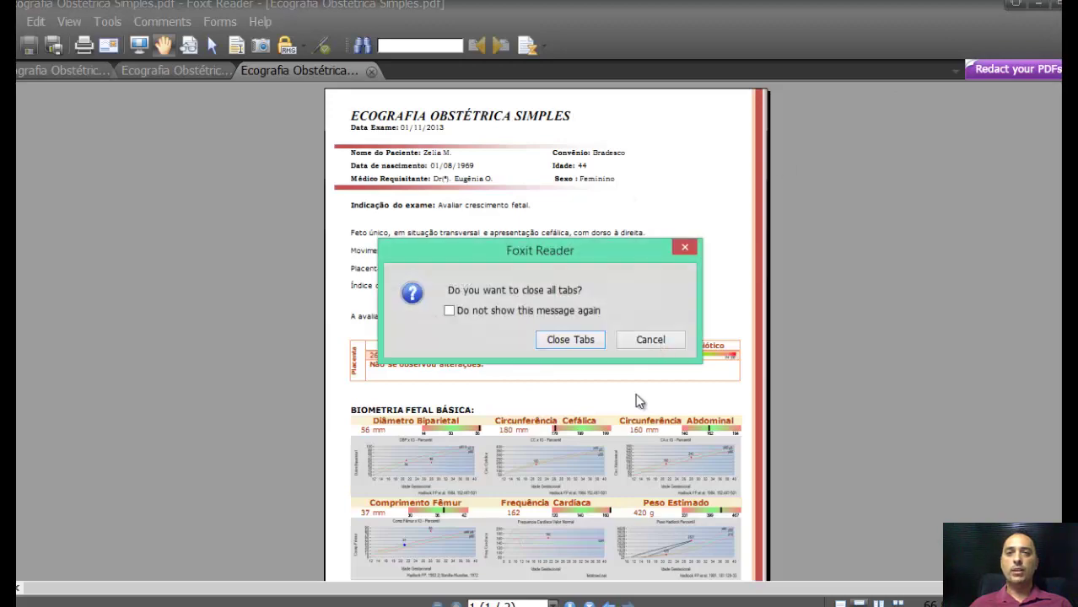
pyautogui.click(594, 340)
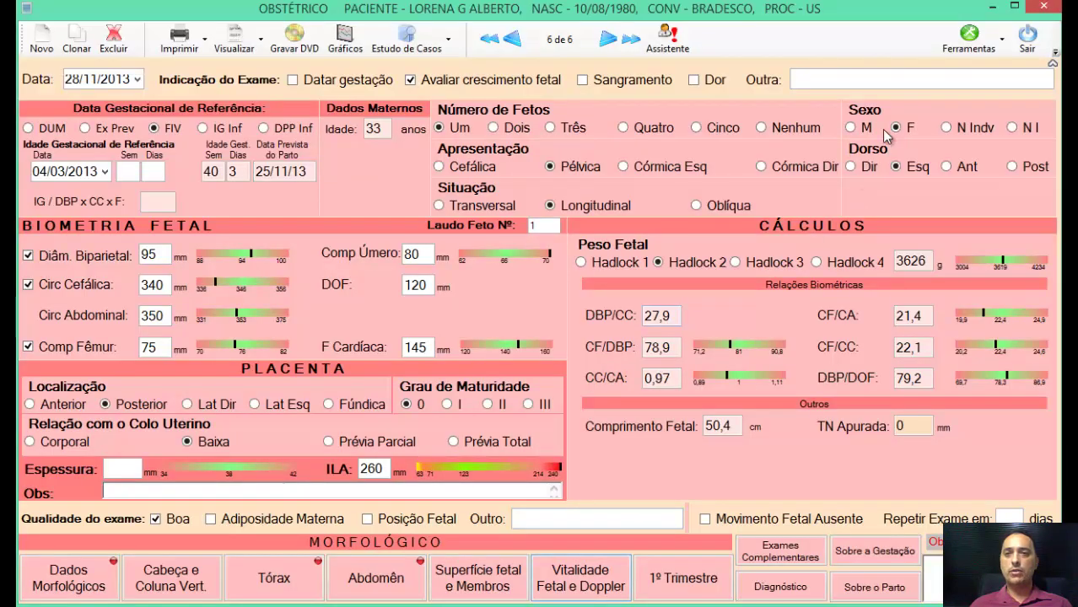
# - Open the obstetric form in Editor de Formulários and delete the entry field beside Diâm. Biparietal
pyautogui.click(1001, 39)
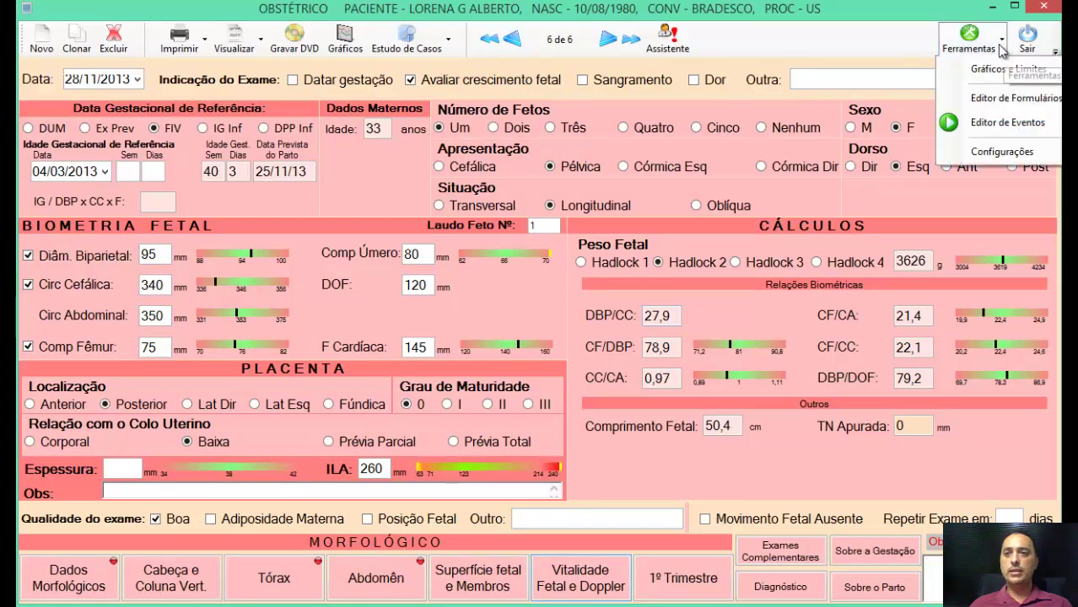
pyautogui.click(998, 100)
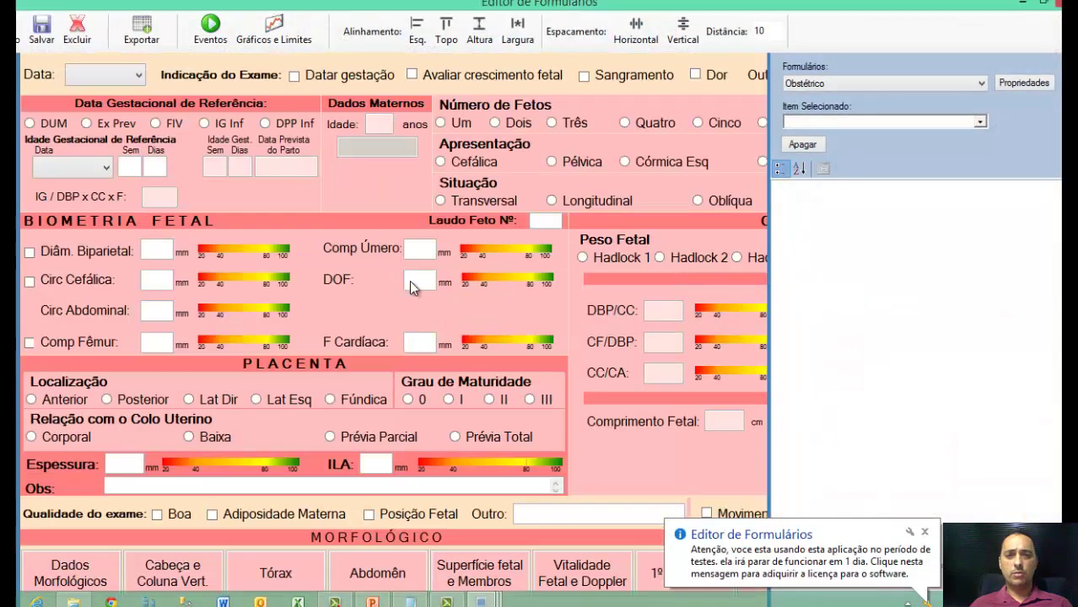
pyautogui.click(153, 250)
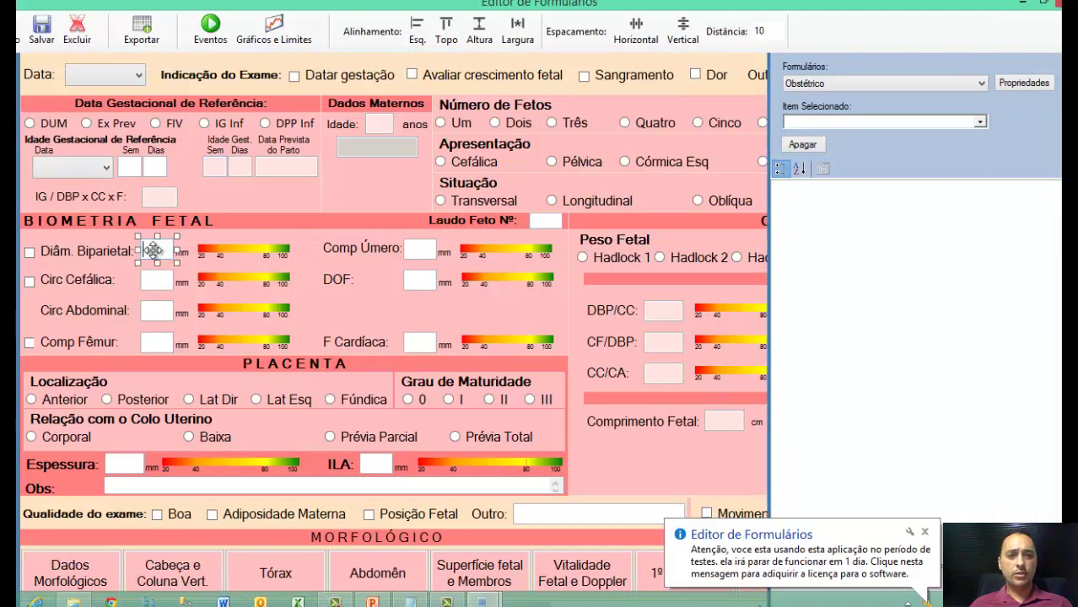
pyautogui.press('Delete')
pyautogui.click(532, 369)
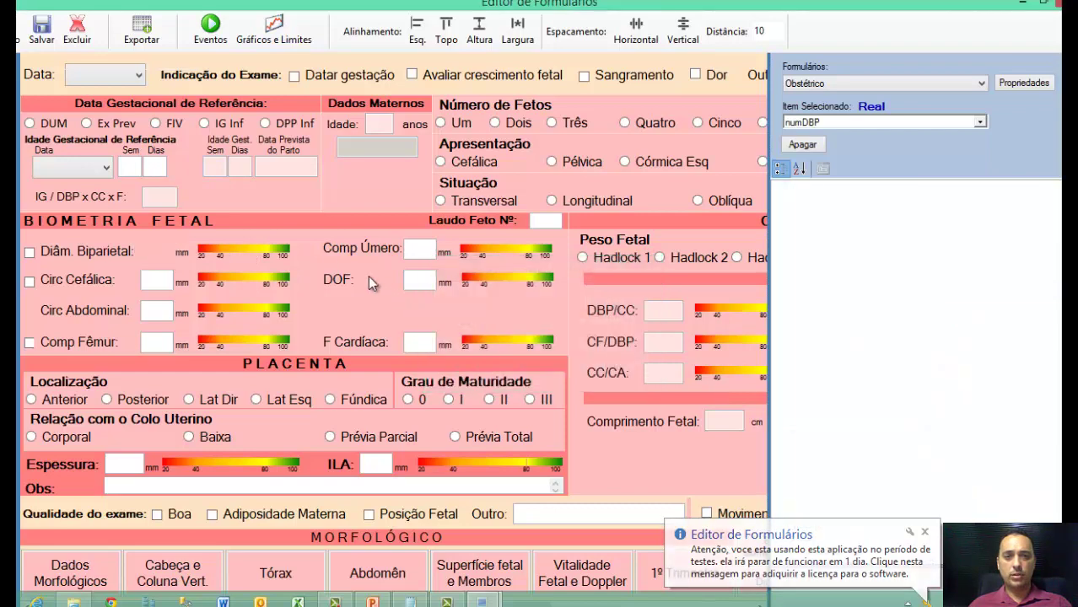
# - Set the background colour of the Biometria Fetal section to light yellow (255; 255; 128)
pyautogui.click(325, 245)
pyautogui.click(301, 236)
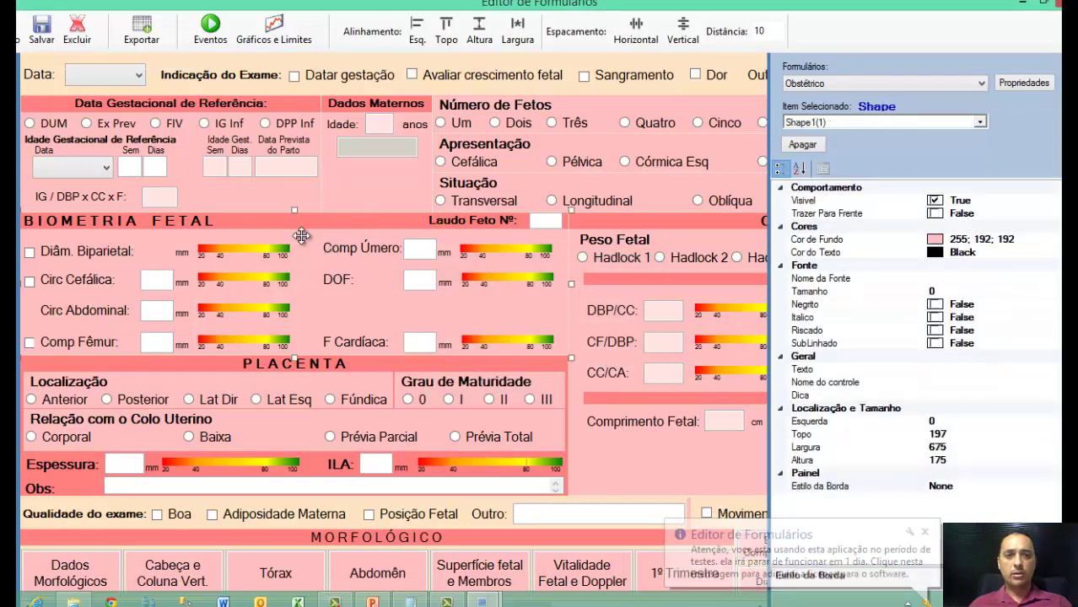
pyautogui.click(985, 241)
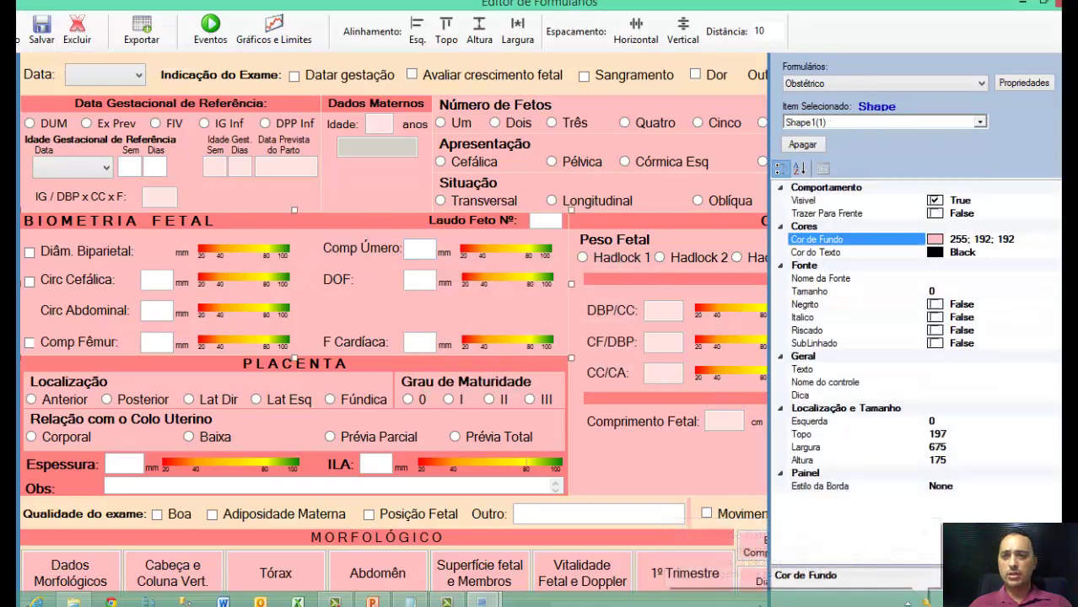
pyautogui.click(1053, 240)
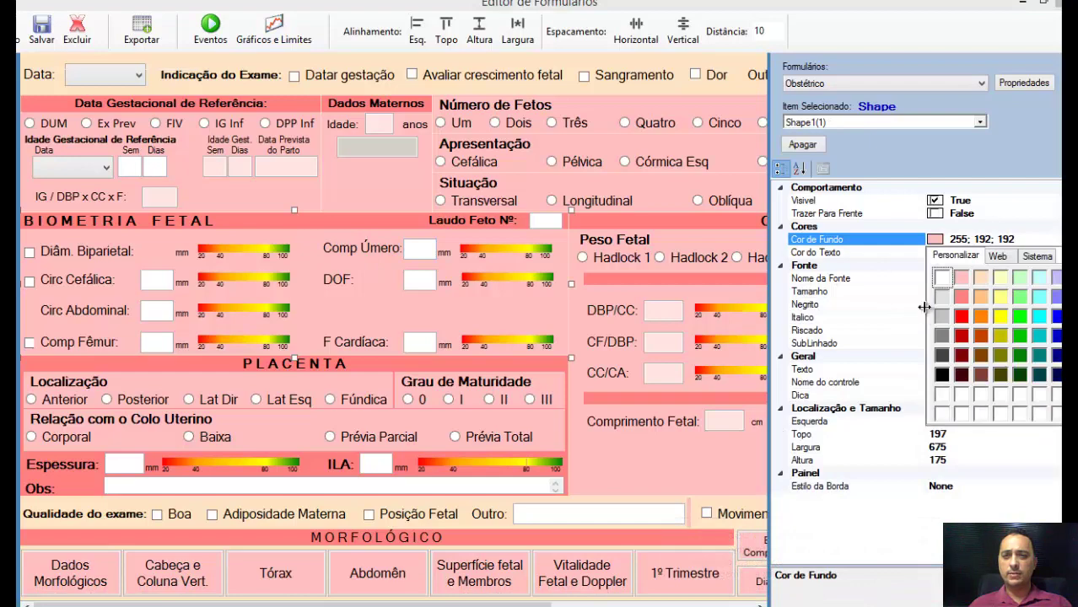
pyautogui.click(1001, 298)
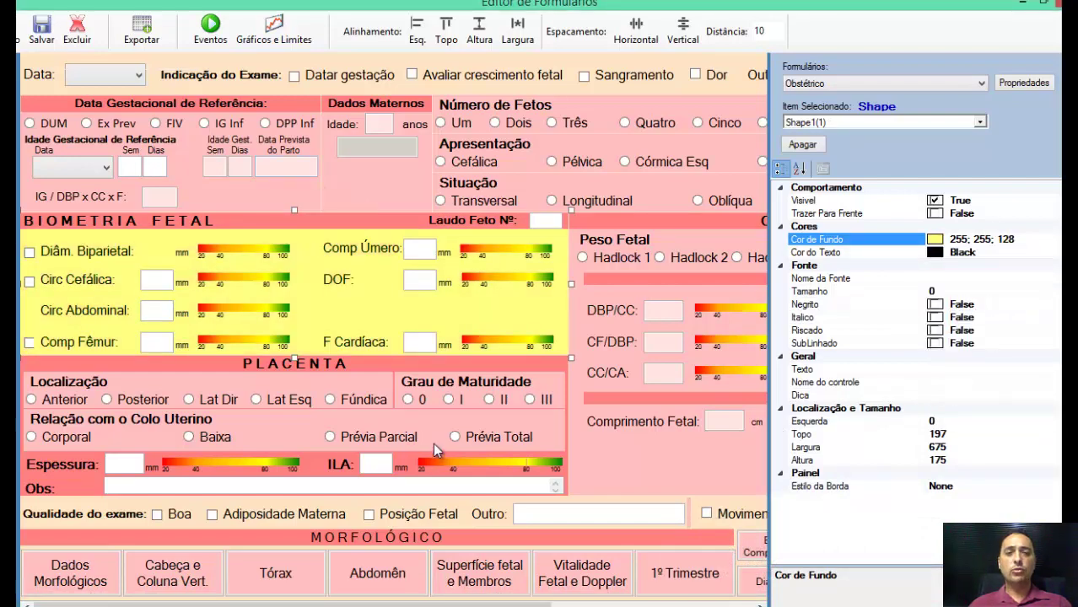
# - Examine the properties of the Cálculos section, its DBP/CC field and slider, the Situação group and the Morfológico buttons such as Abdomên
pyautogui.click(613, 442)
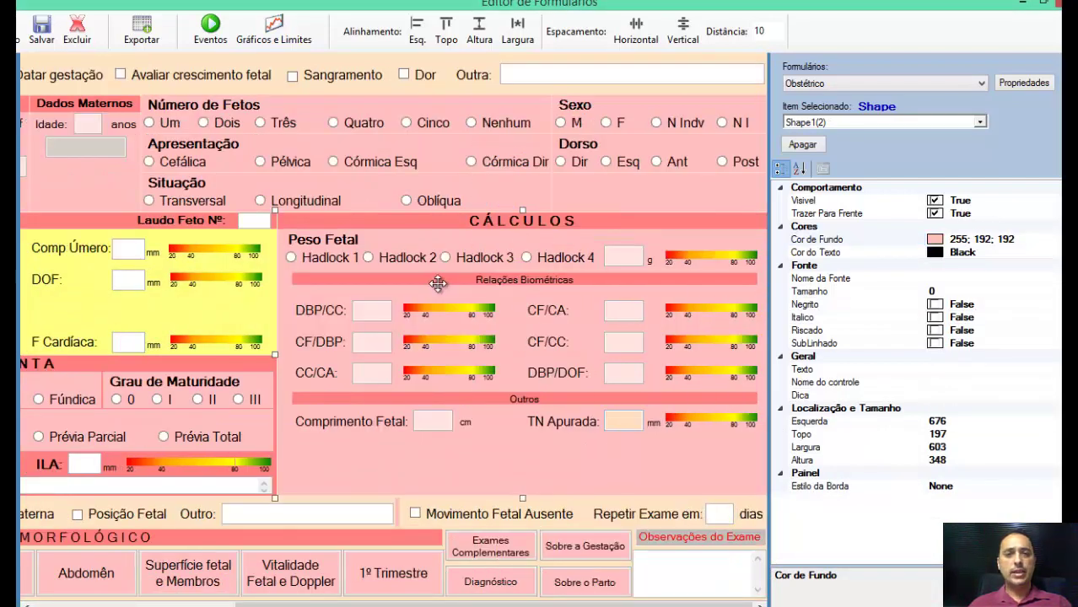
pyautogui.click(378, 308)
pyautogui.click(440, 306)
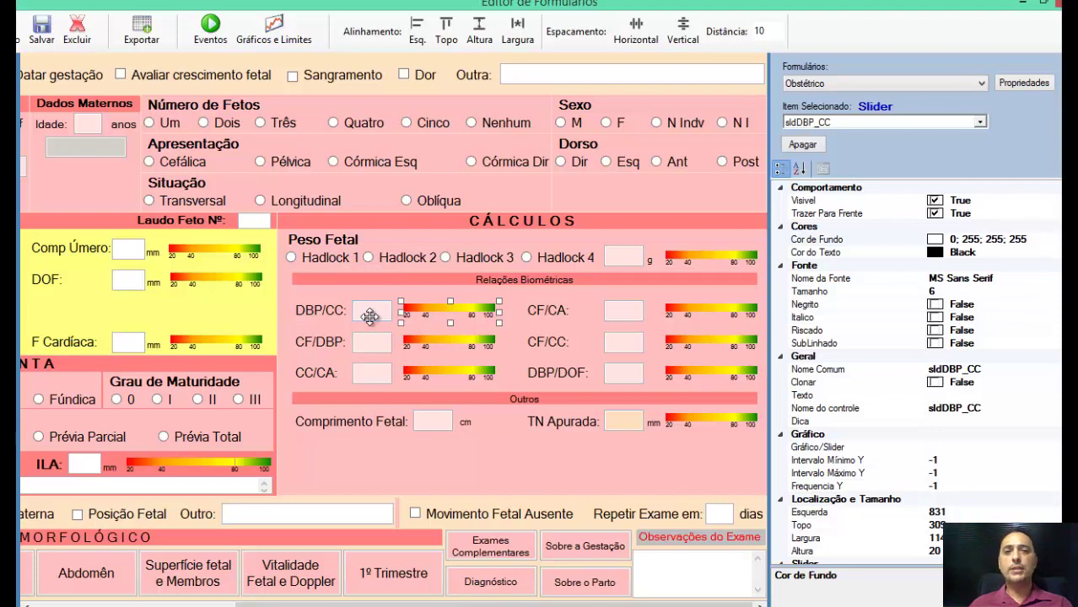
pyautogui.click(509, 190)
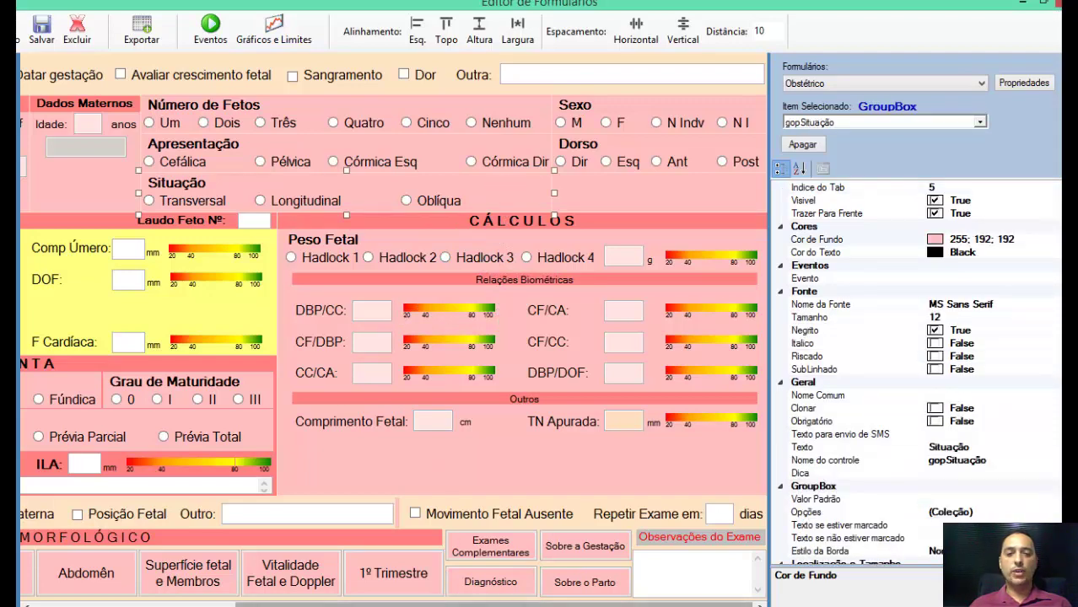
pyautogui.moveTo(438, 604); pyautogui.dragTo(295, 603)
pyautogui.click(181, 571)
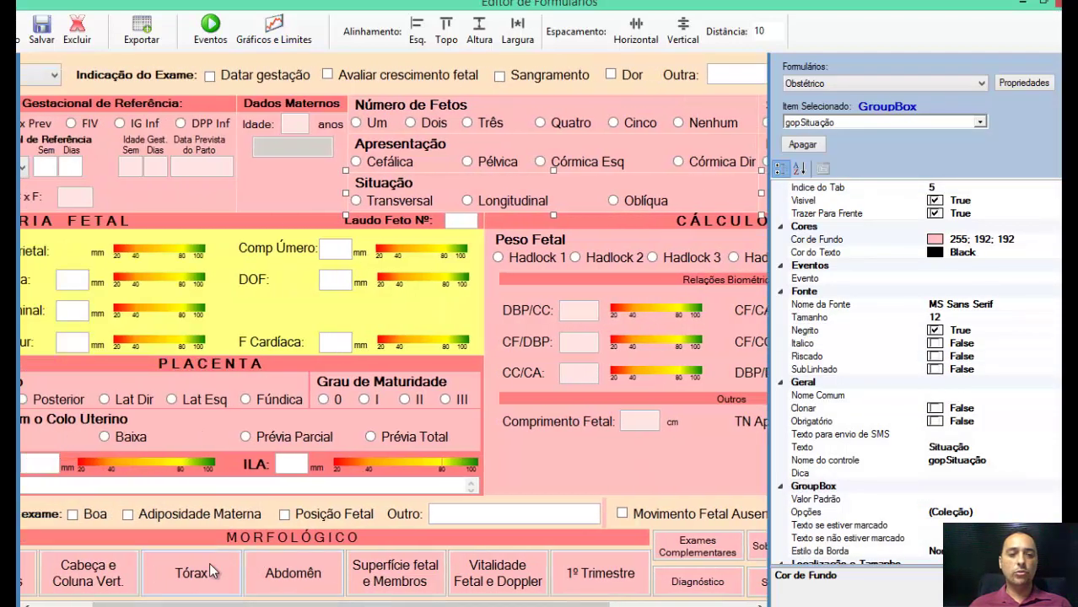
pyautogui.click(119, 565)
pyautogui.click(288, 572)
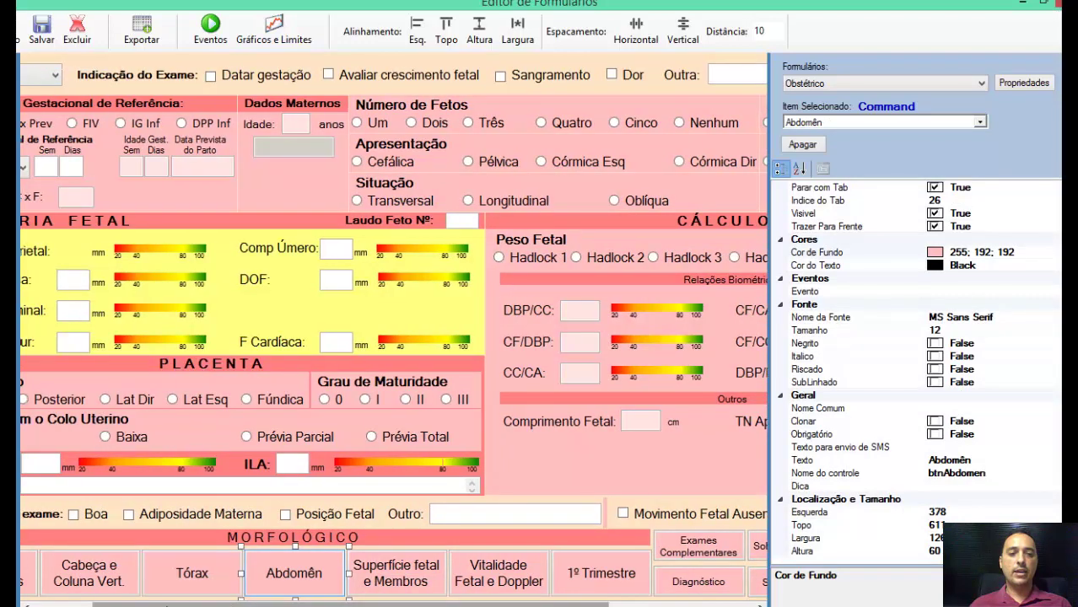
pyautogui.moveTo(236, 604); pyautogui.dragTo(178, 604)
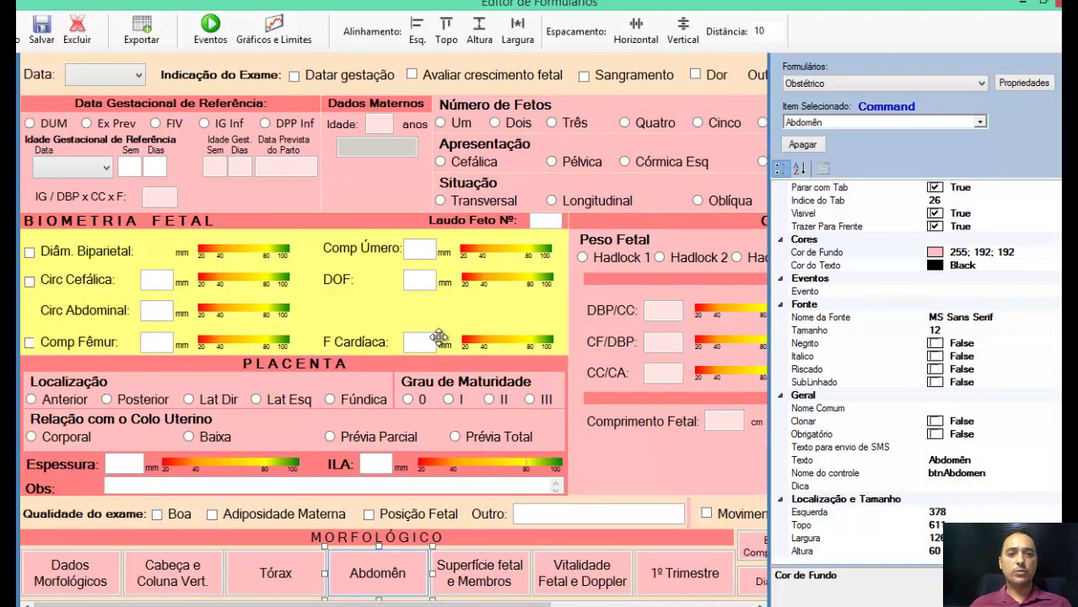